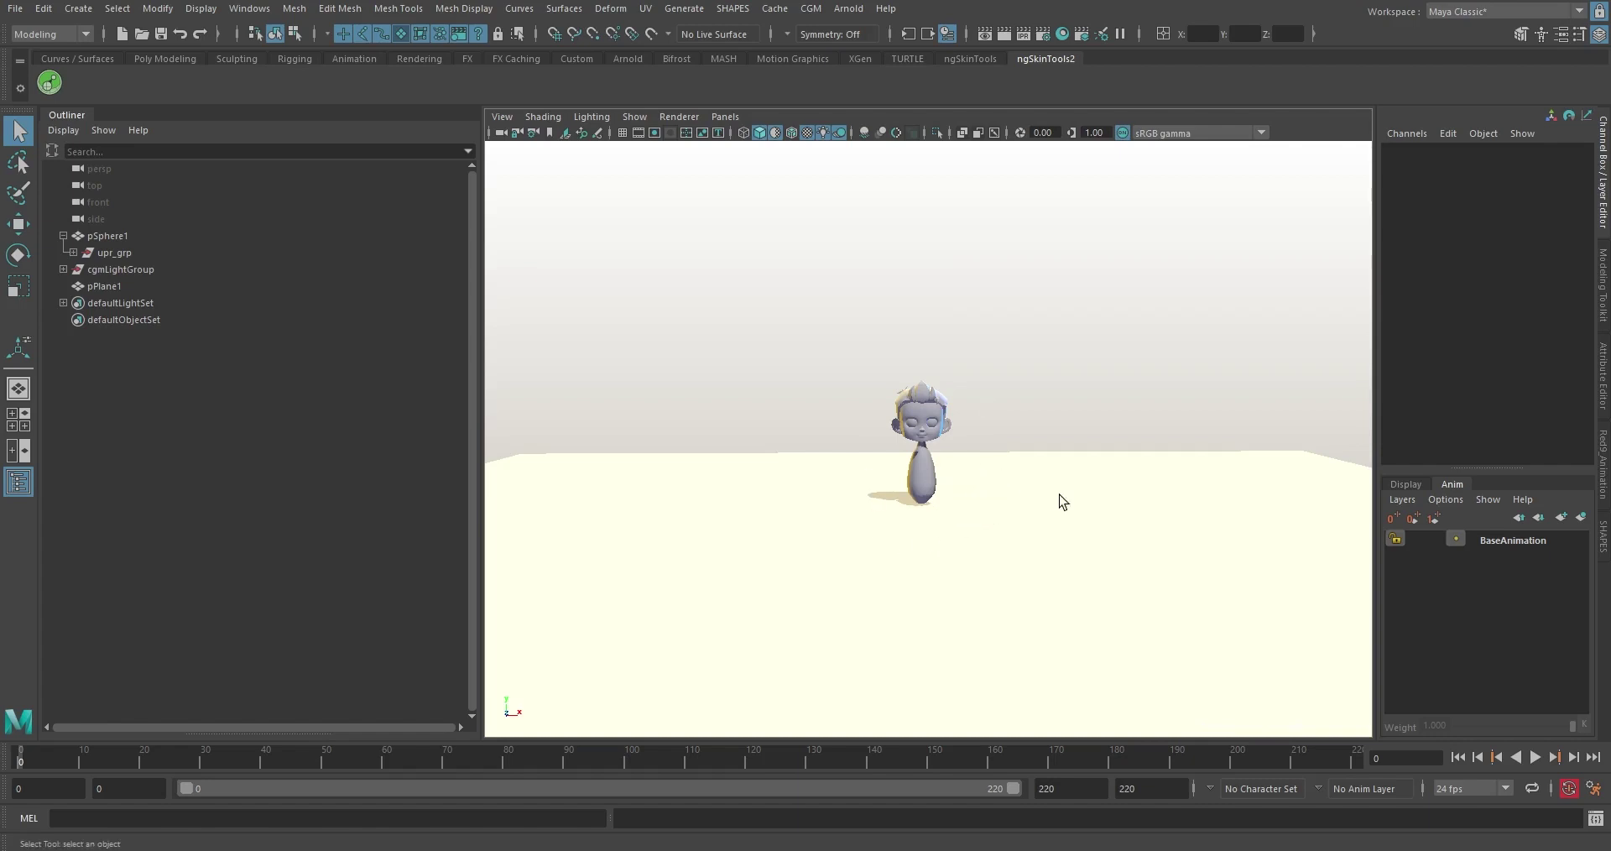
Open the cgmAnimDraw tool for drawing animation data in the scene.
left_click_drag(1072, 501, 1061, 454, "alt")
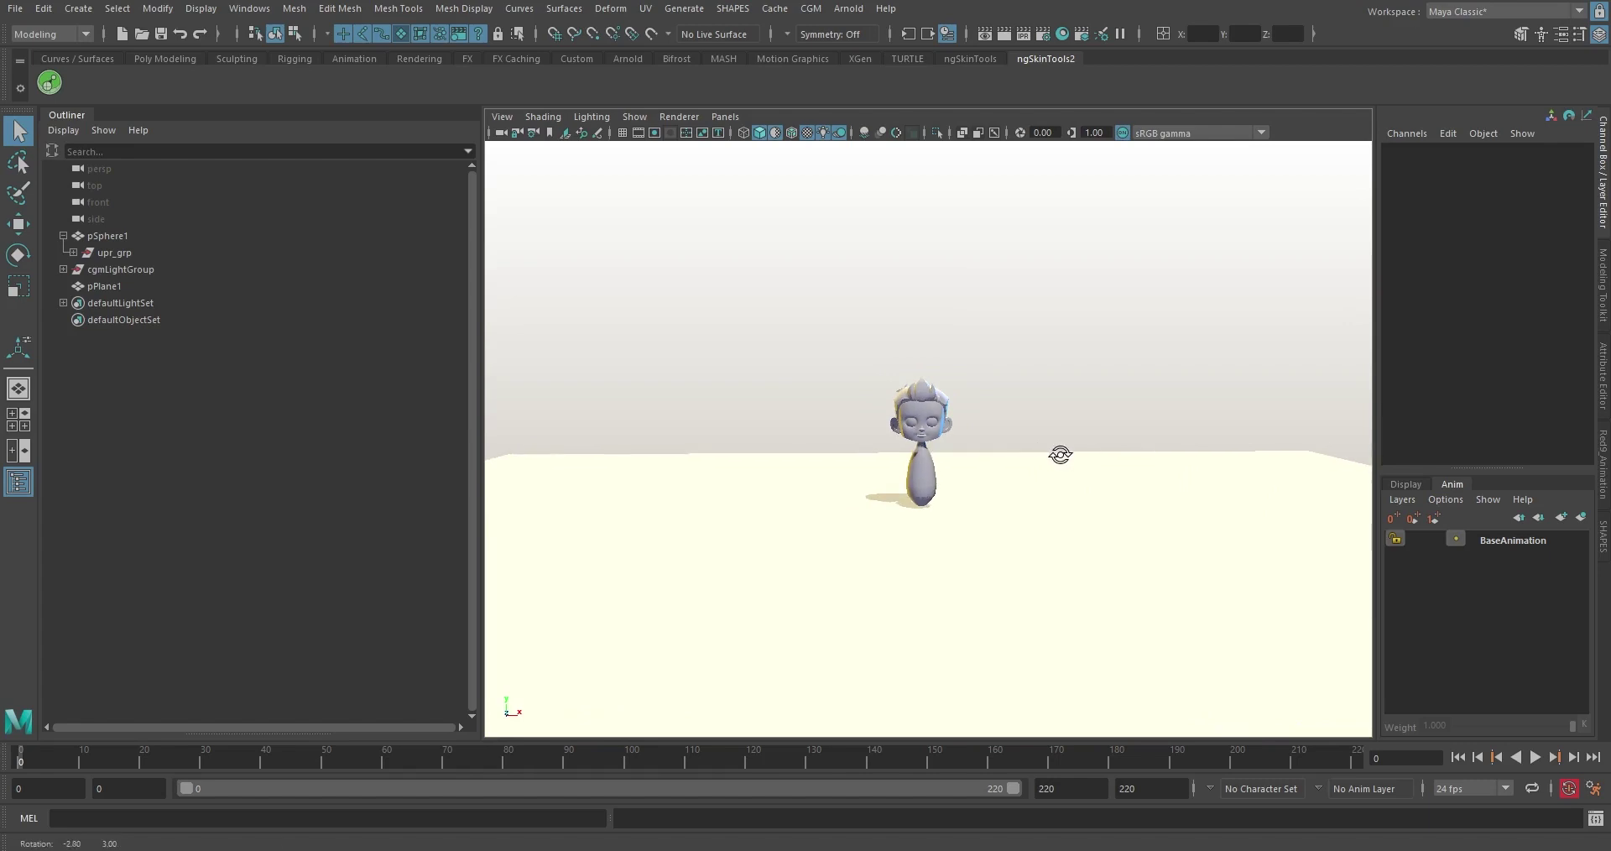
left_click(811, 8)
mouse_move(887, 196)
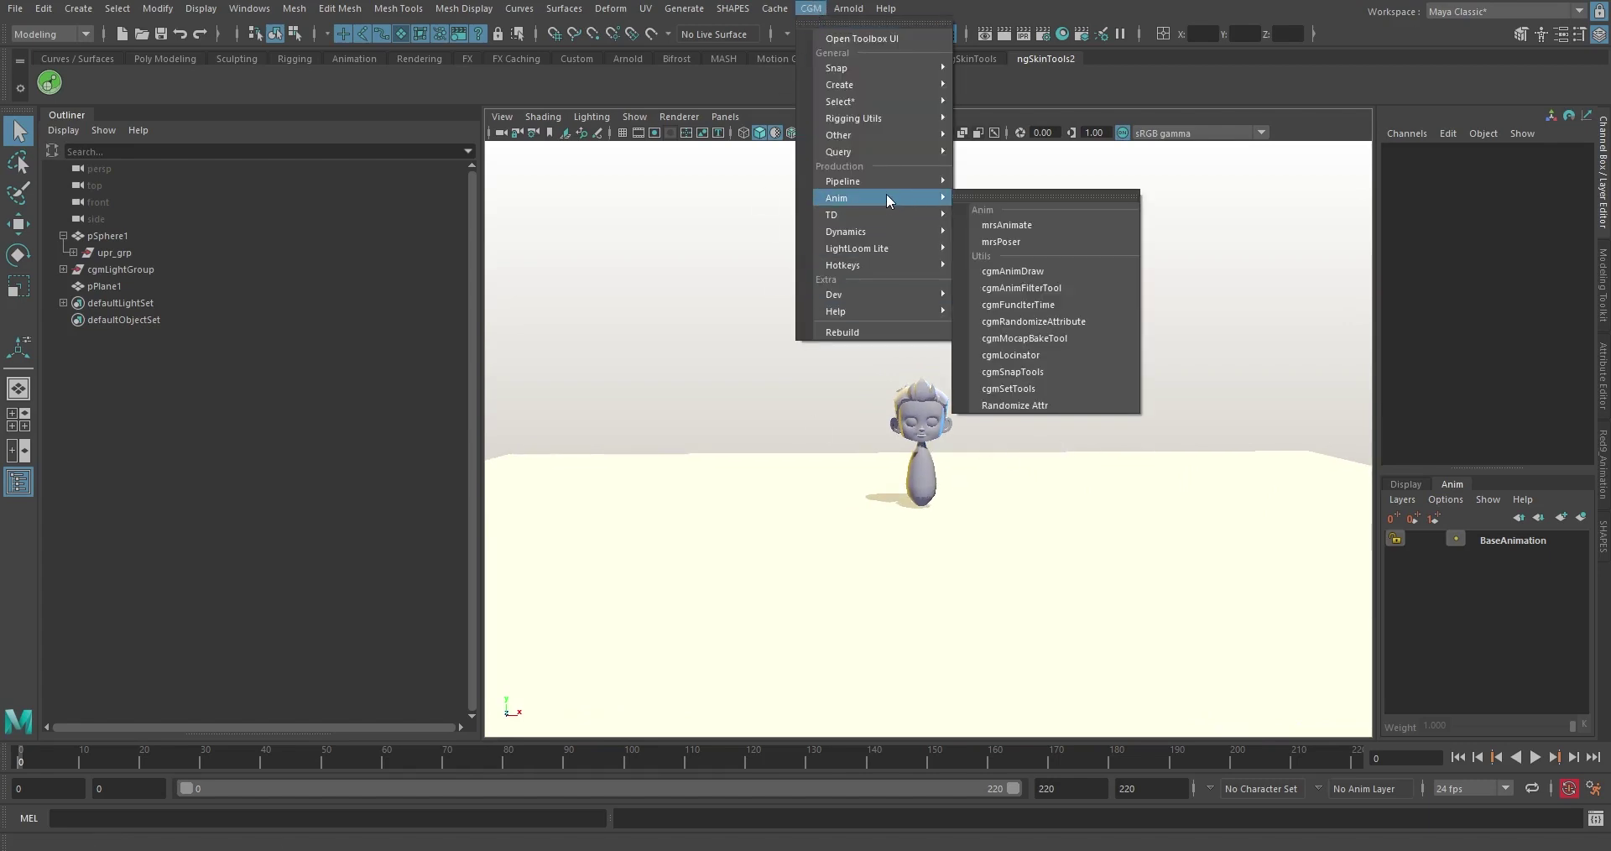
left_click(1013, 271)
left_click_drag(870, 471, 928, 406, "alt")
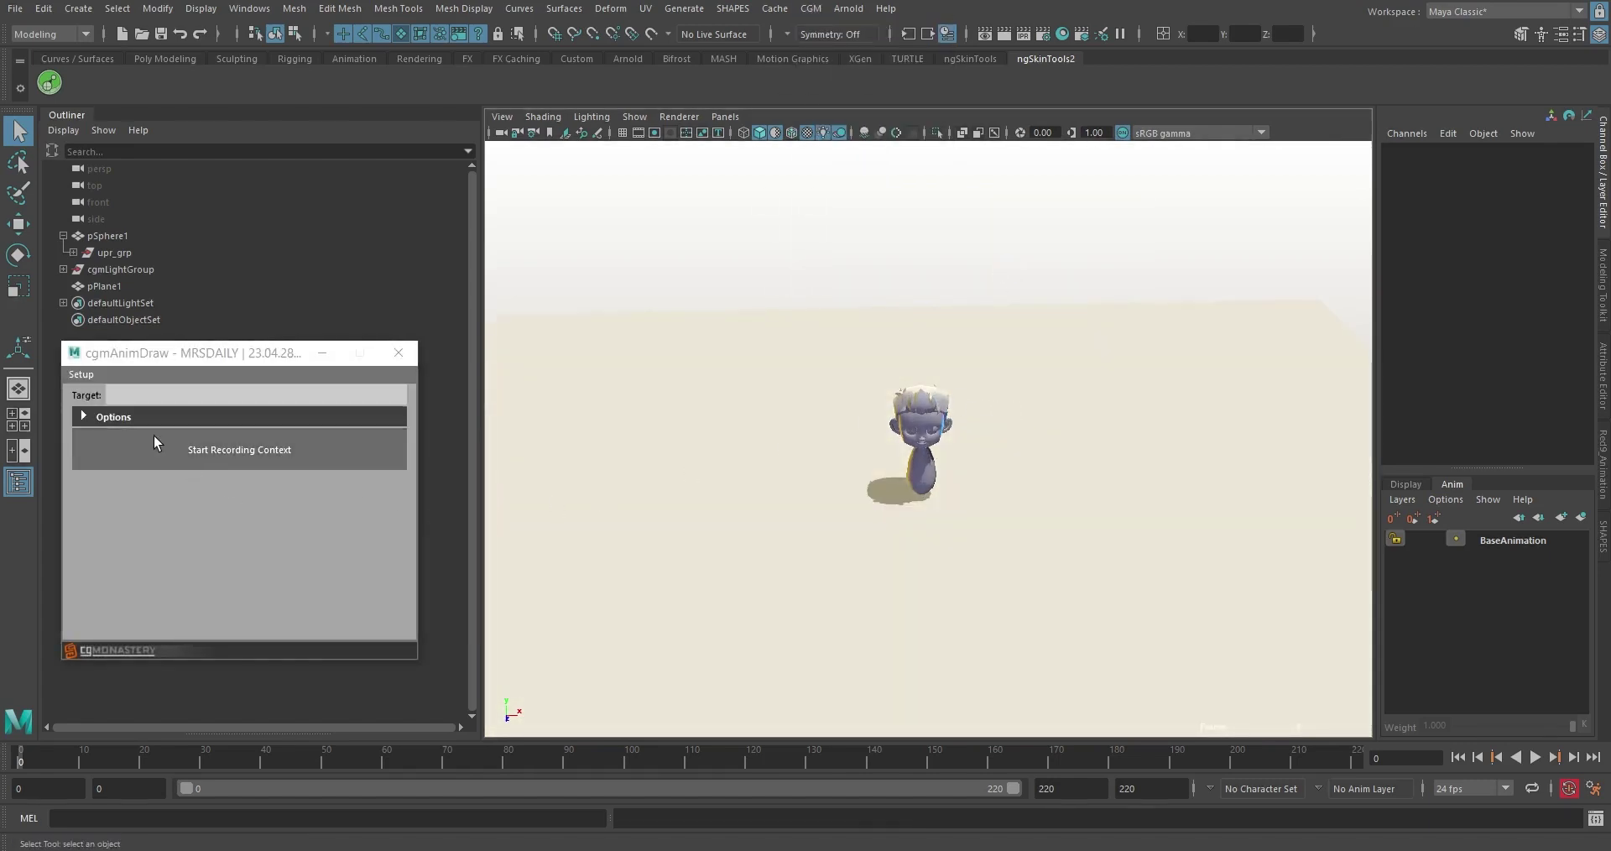
Select the character pSphere1 and set the cgmAnimDraw drawing plane to planeY.
left_click(923, 483)
left_click(209, 418)
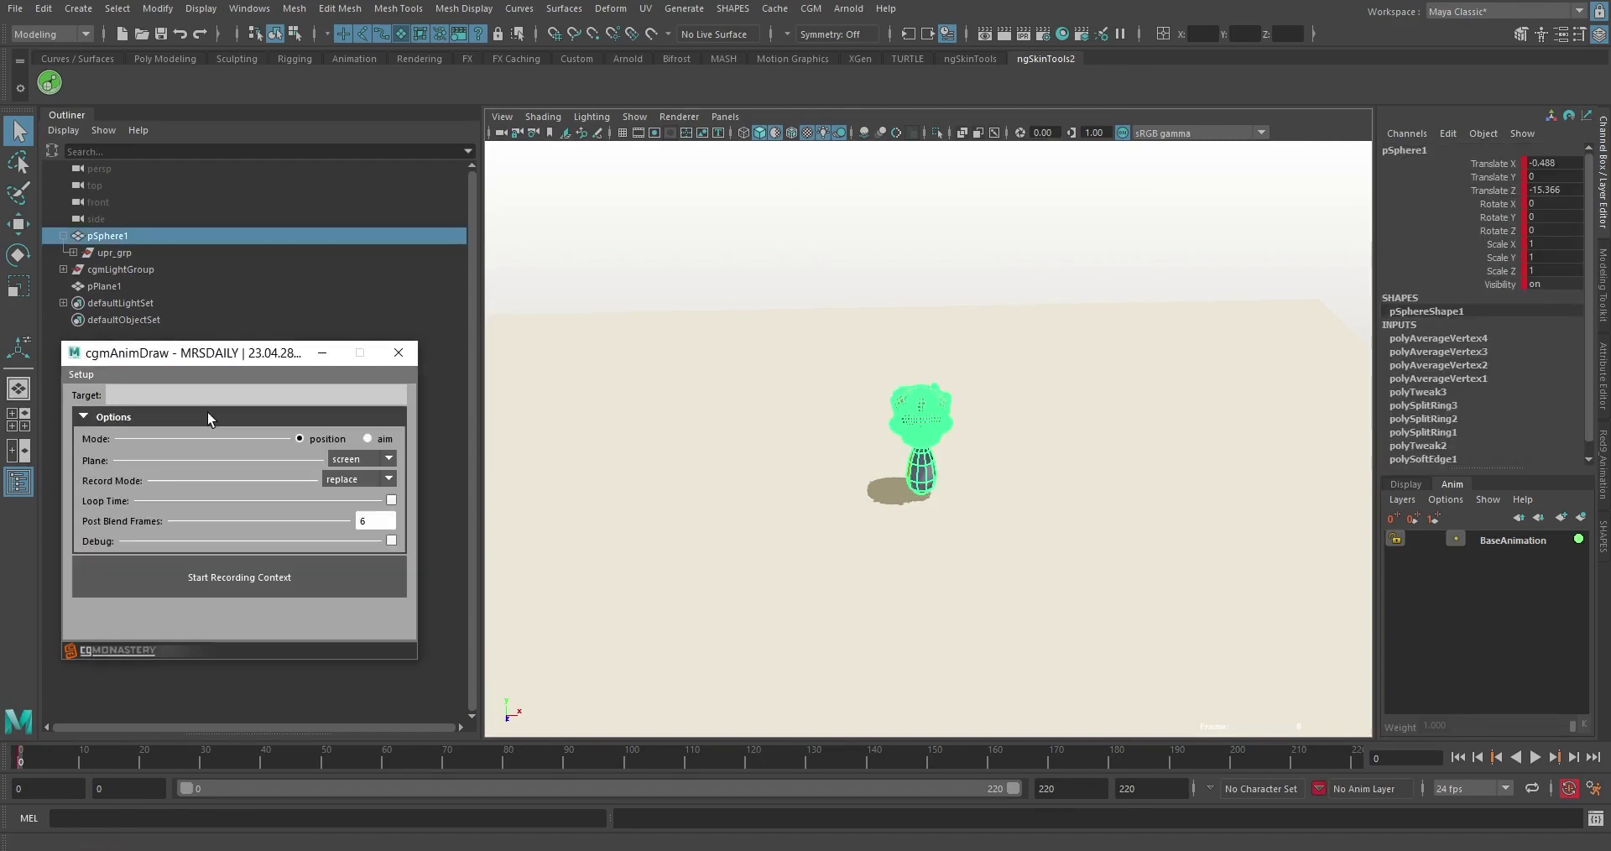
left_click(369, 460)
left_click(365, 511)
Record a freehand position path for pSphere1 across the ground plane, and end the recording context.
left_click_drag(1136, 425, 969, 367, "alt")
left_click(319, 581)
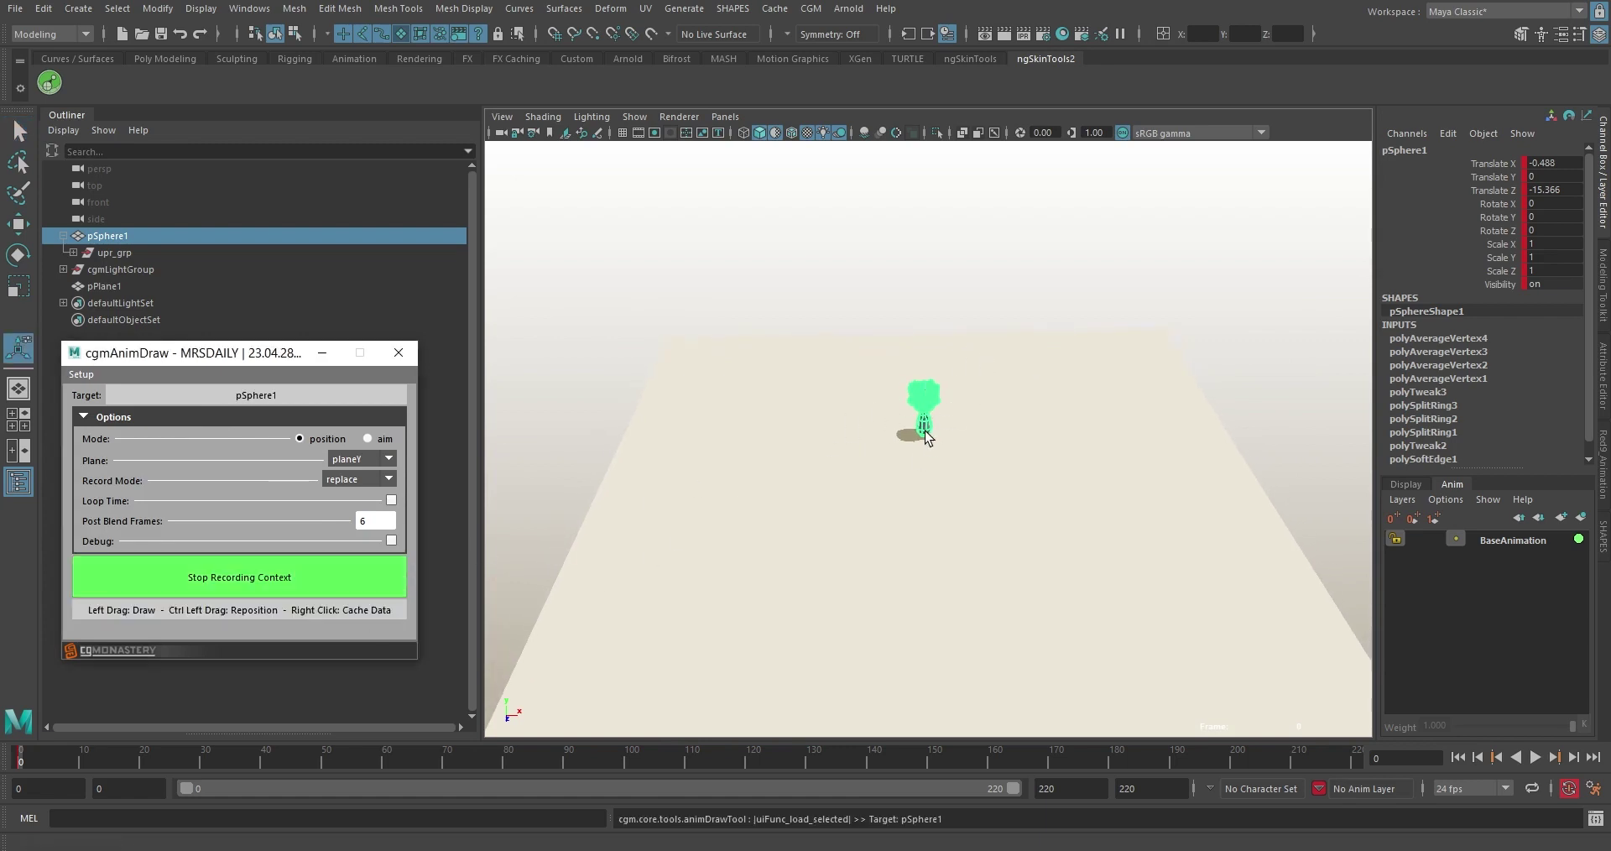
mouse_move(923, 432)
left_mouse_down()
mouse_move(802, 613)
mouse_move(747, 483)
mouse_move(892, 584)
mouse_move(1188, 554)
mouse_move(1121, 304)
mouse_move(808, 321)
mouse_move(747, 584)
mouse_move(1070, 495)
mouse_move(902, 336)
mouse_move(776, 525)
mouse_move(1056, 491)
mouse_move(965, 346)
mouse_move(1011, 368)
mouse_move(931, 390)
mouse_move(936, 413)
left_mouse_up()
left_click(327, 580)
Play back the recorded pSphere1 motion from the start to review it.
key("alt+v")
key("alt+v")
key("alt+shift+v")
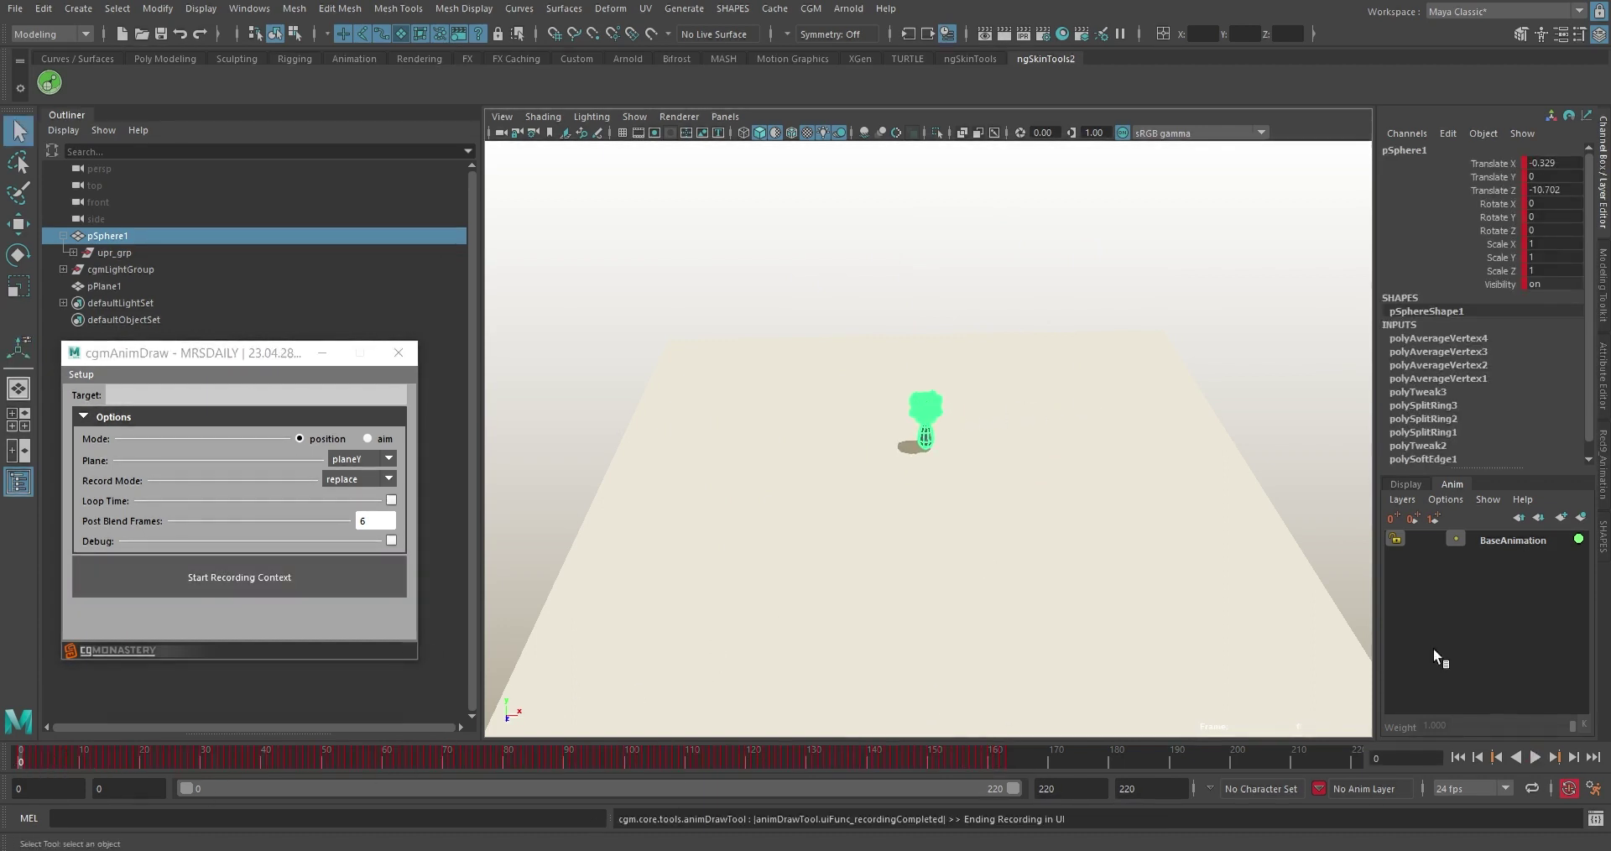
left_click(1534, 755)
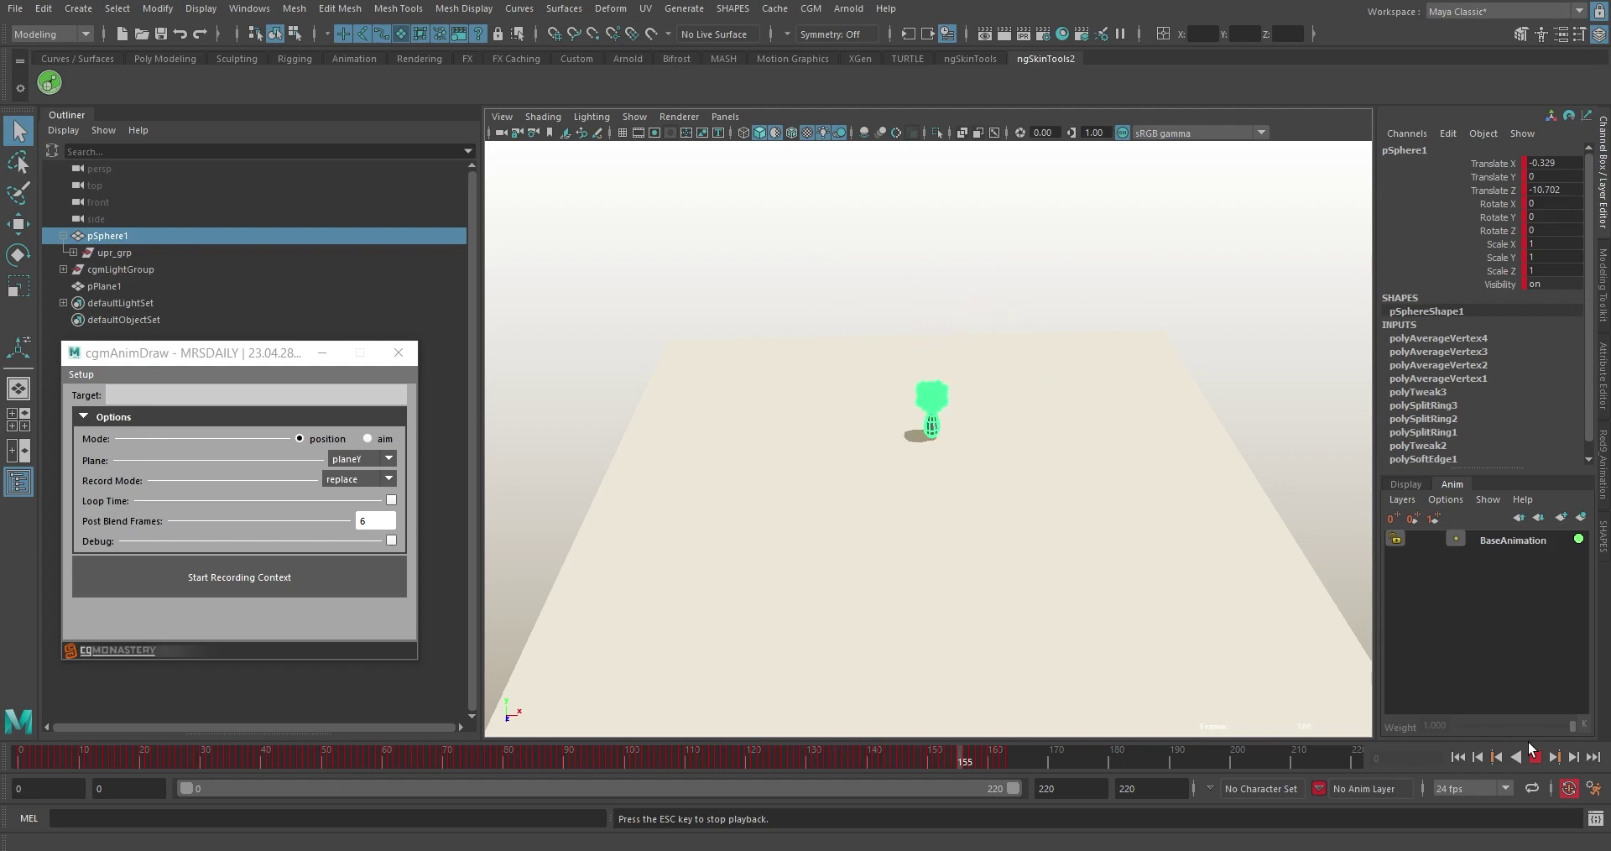
left_click(1535, 756)
Delete a short range of keys near the end of the recorded motion and set the tangents to auto.
left_click_drag(1009, 759, 965, 754, "shift")
right_click(978, 758)
left_click(1058, 542)
right_click(1039, 758)
left_click(1217, 623)
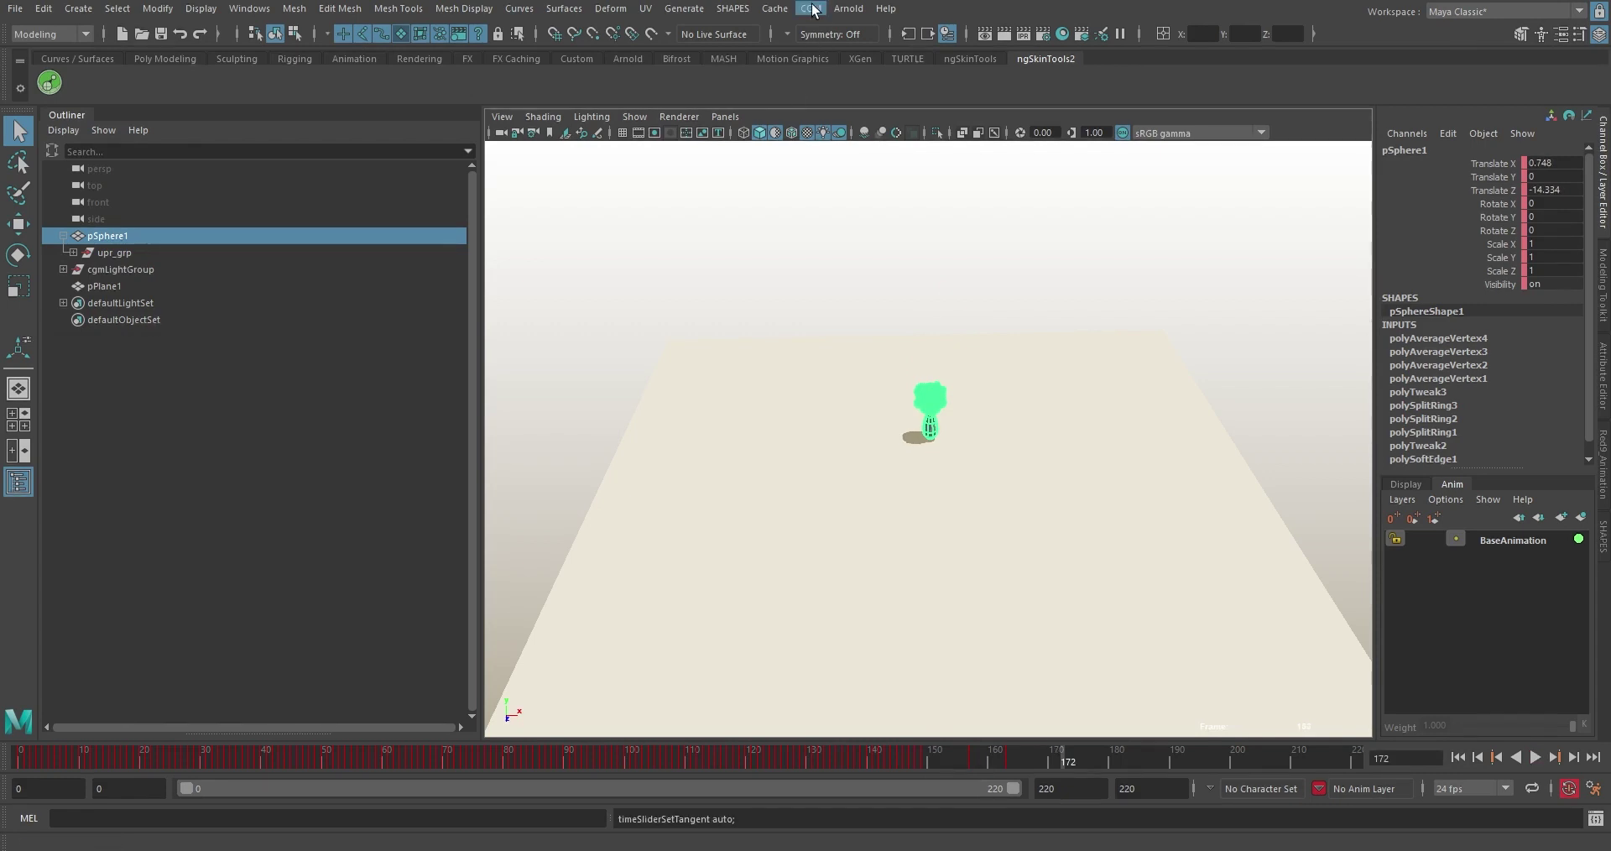
Open the cgmAnimFilterTool and position its window beside the character.
left_click(811, 9)
mouse_move(876, 193)
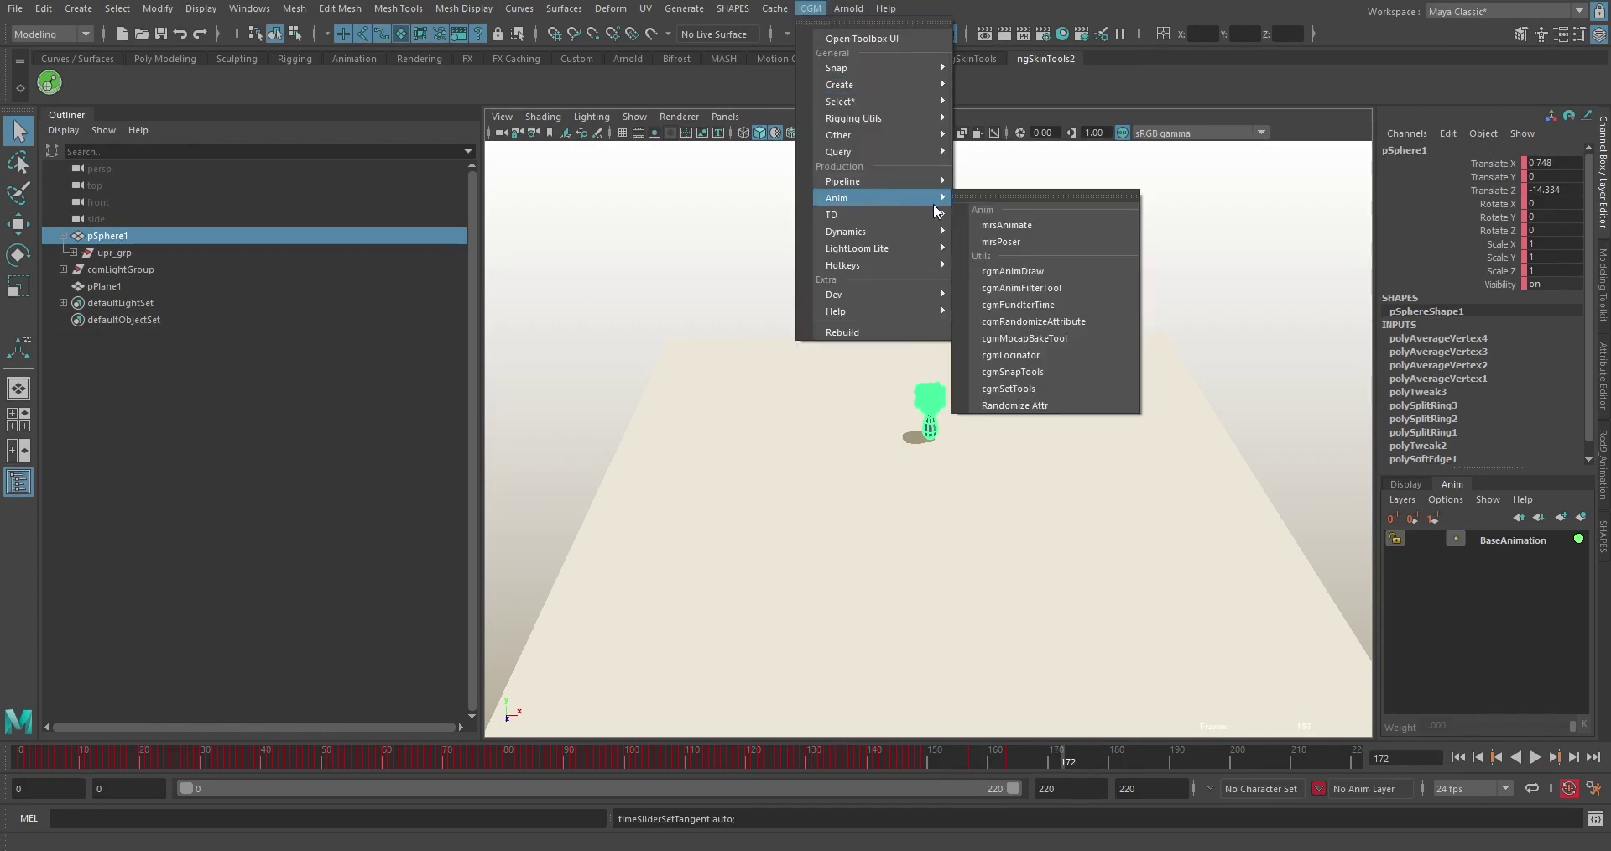
left_click(1016, 288)
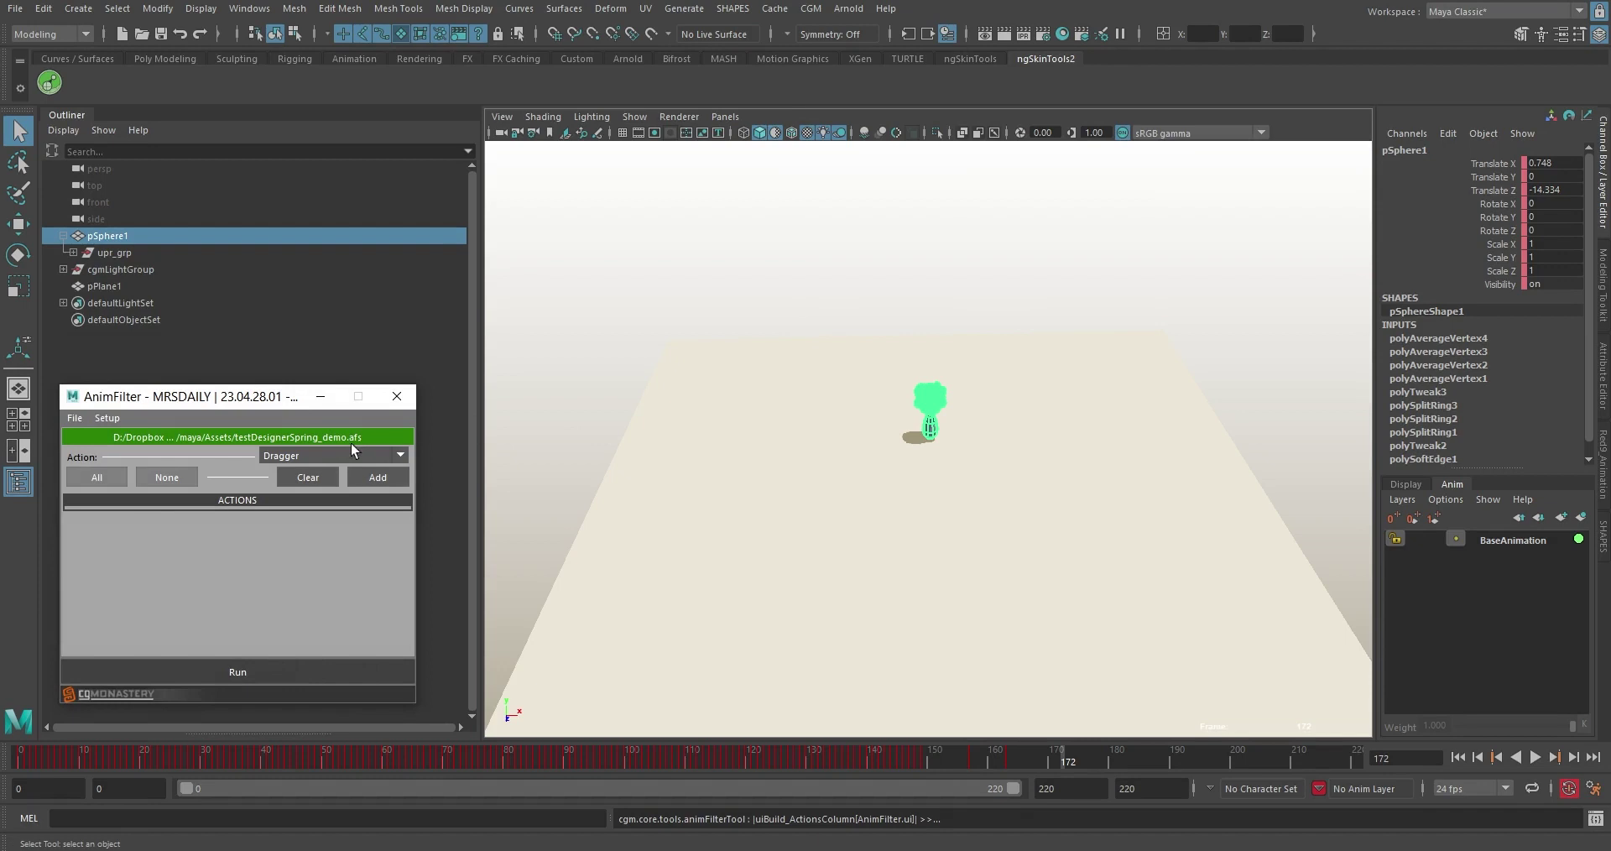
left_click_drag(272, 397, 416, 355)
Add a Trajectory Aim action for pSphere1 and expand its settings.
left_click(492, 413)
left_click(475, 458)
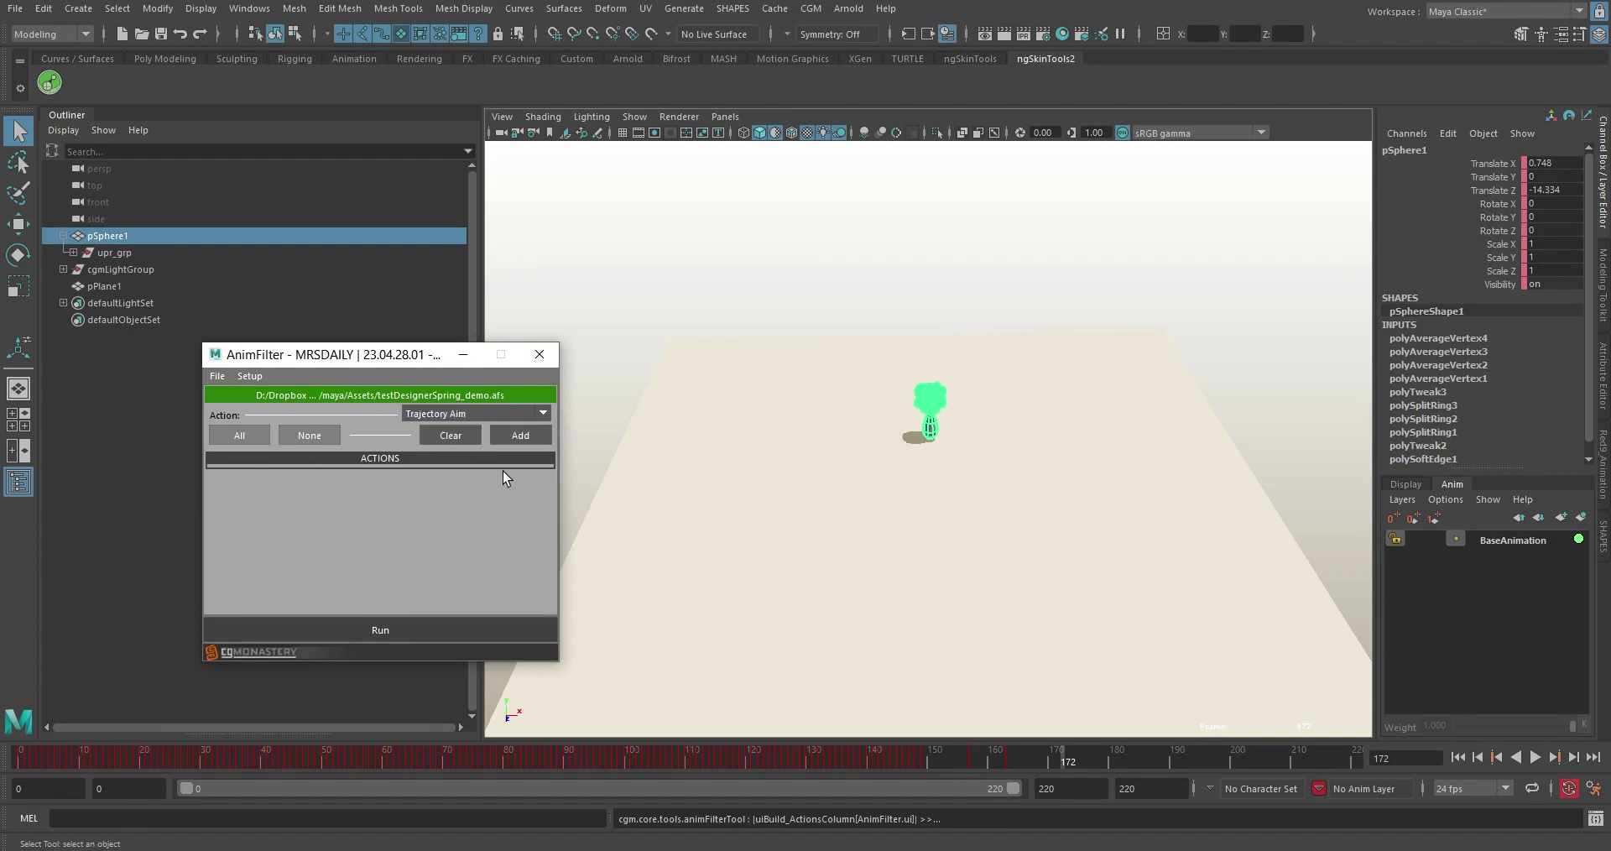
left_click(517, 436)
left_click(380, 474)
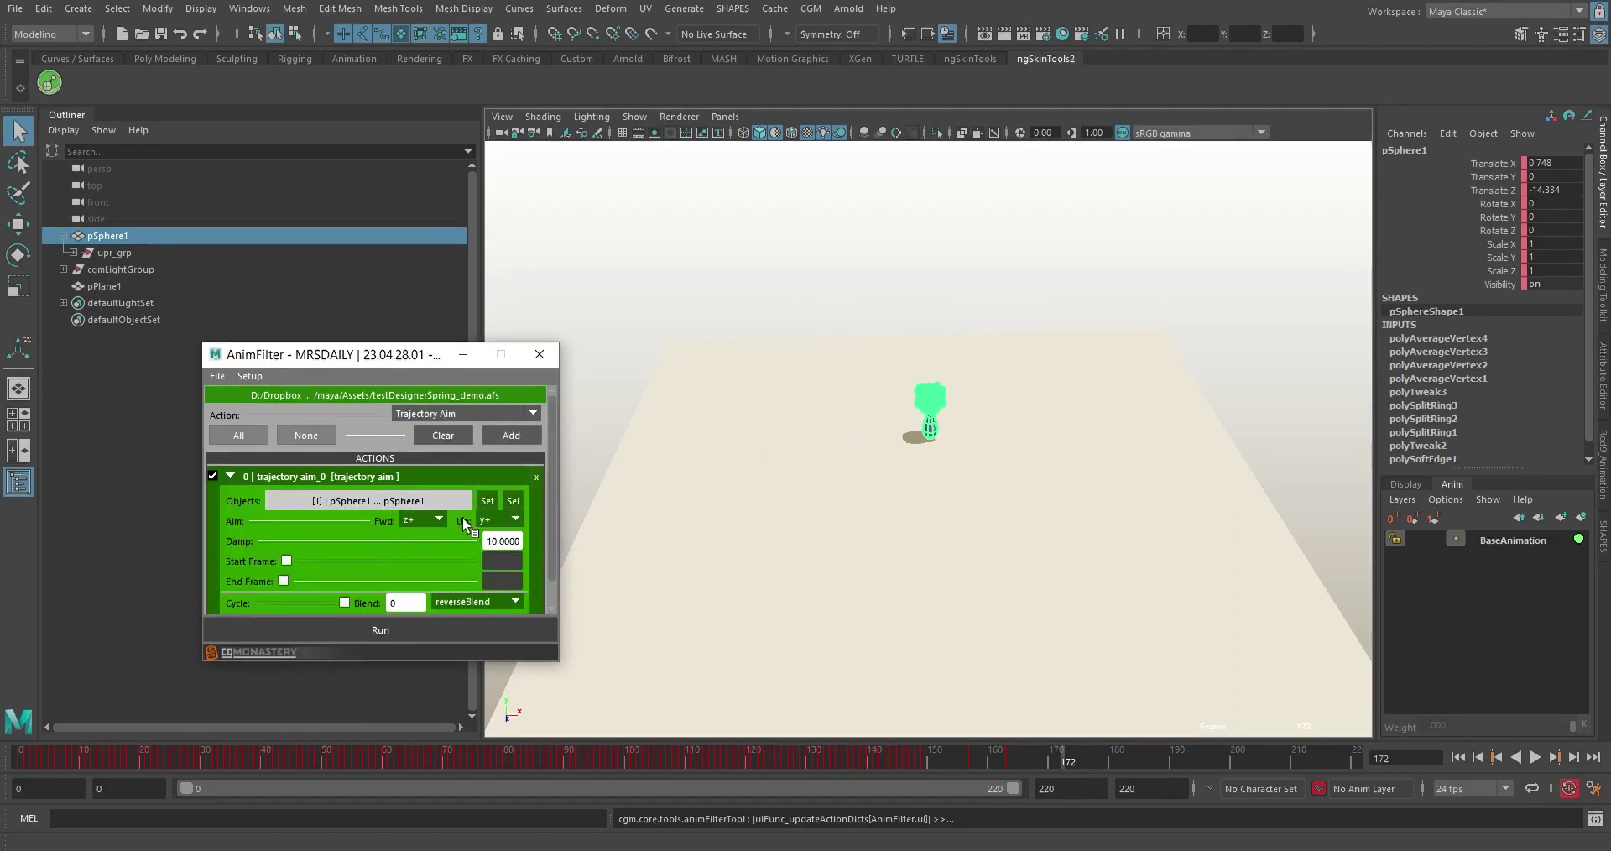
left_click_drag(555, 527, 556, 554)
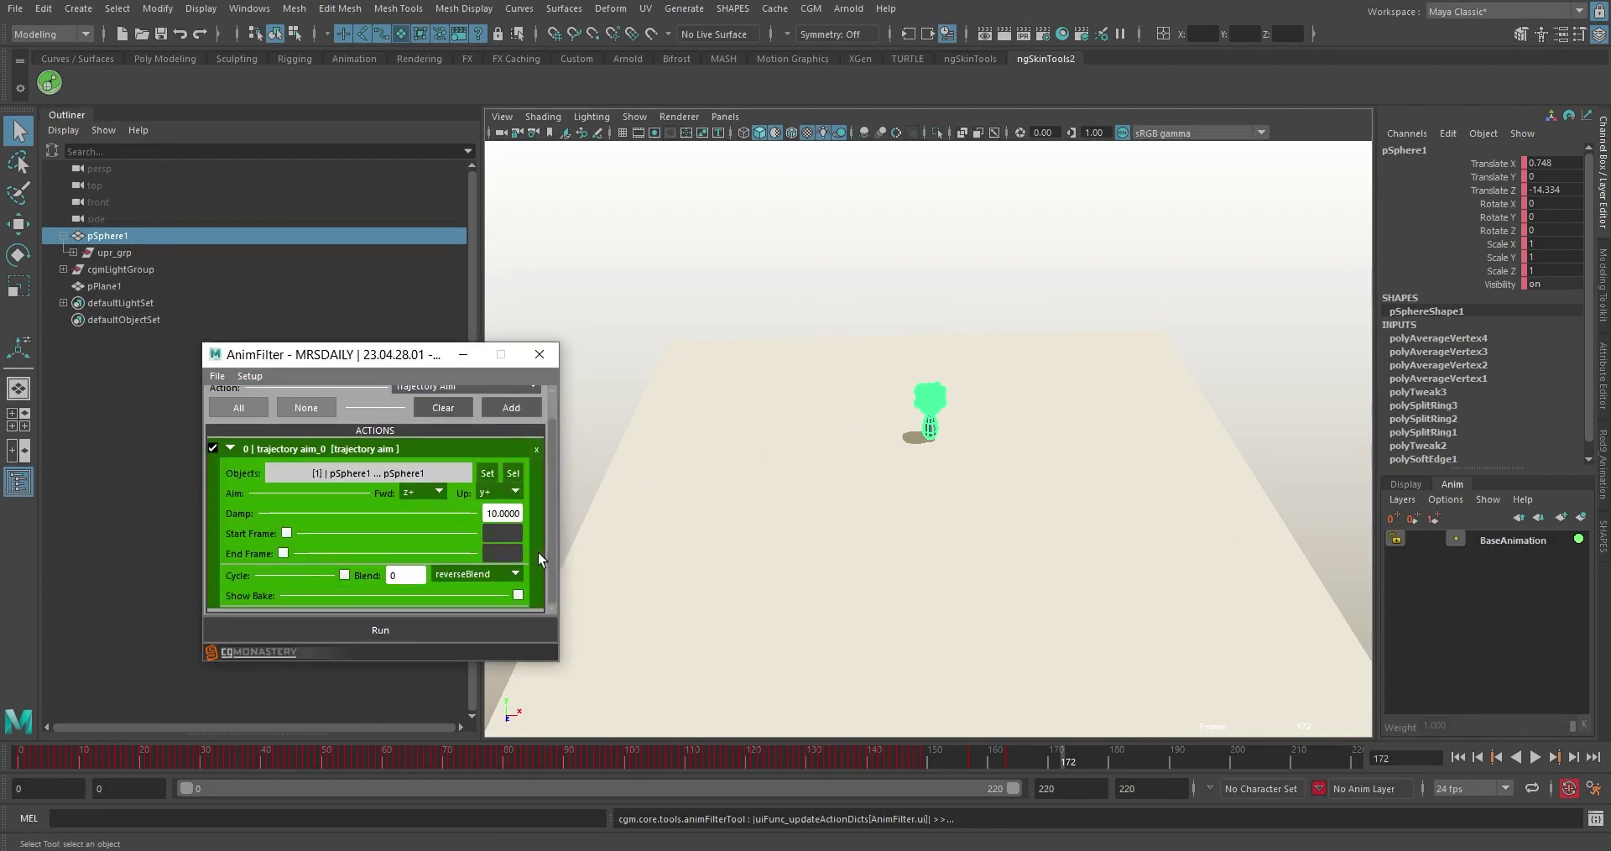
Return to frame 0, run the Trajectory Aim filter on pSphere1 and play back the result.
left_click(19, 759)
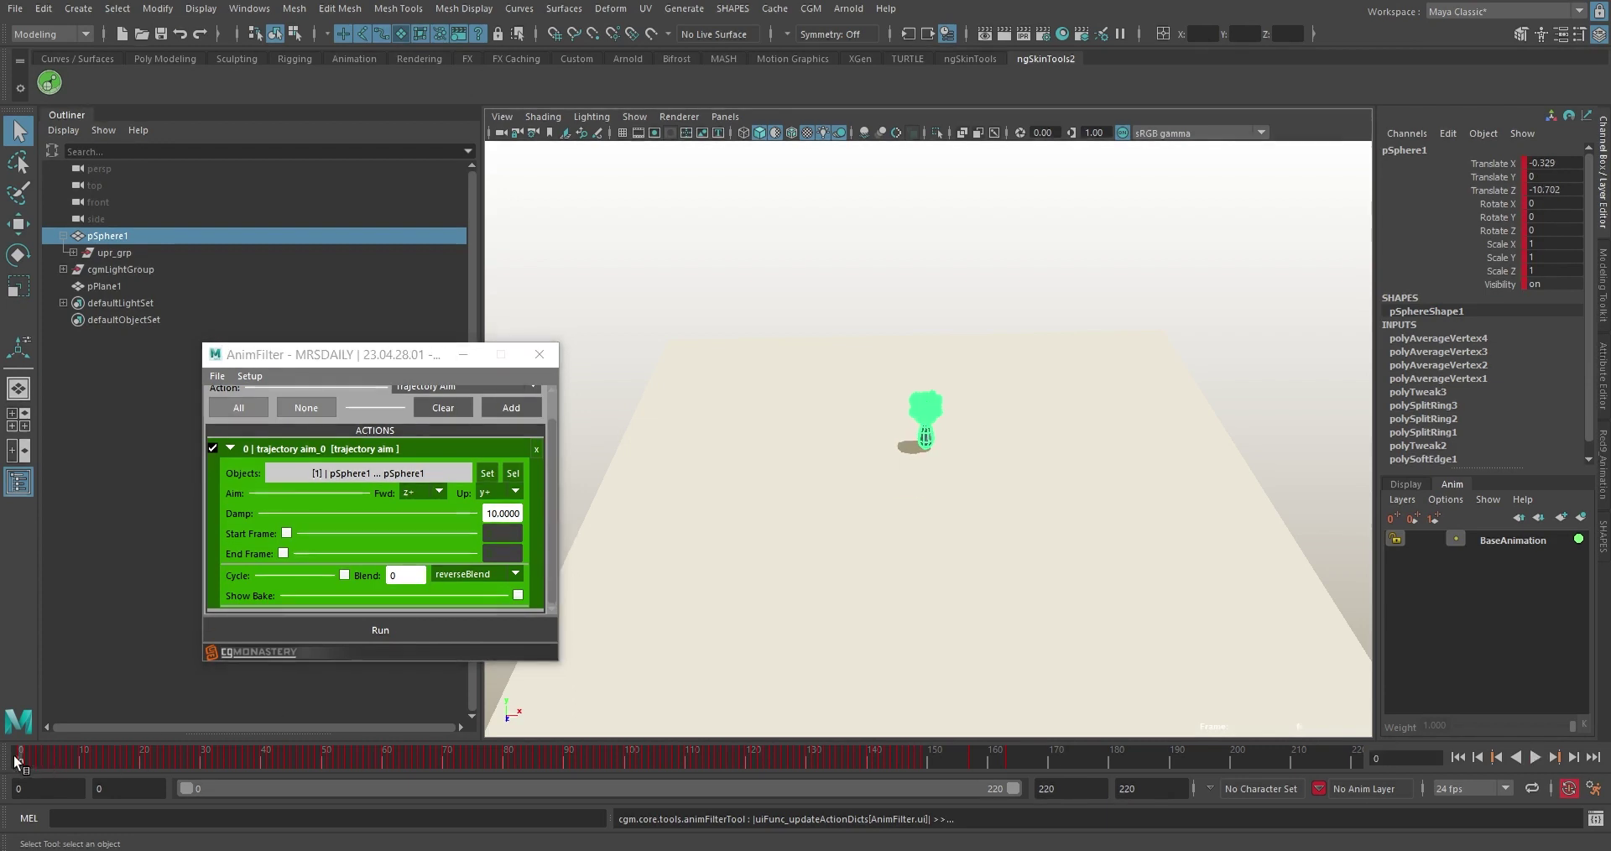
left_click(419, 628)
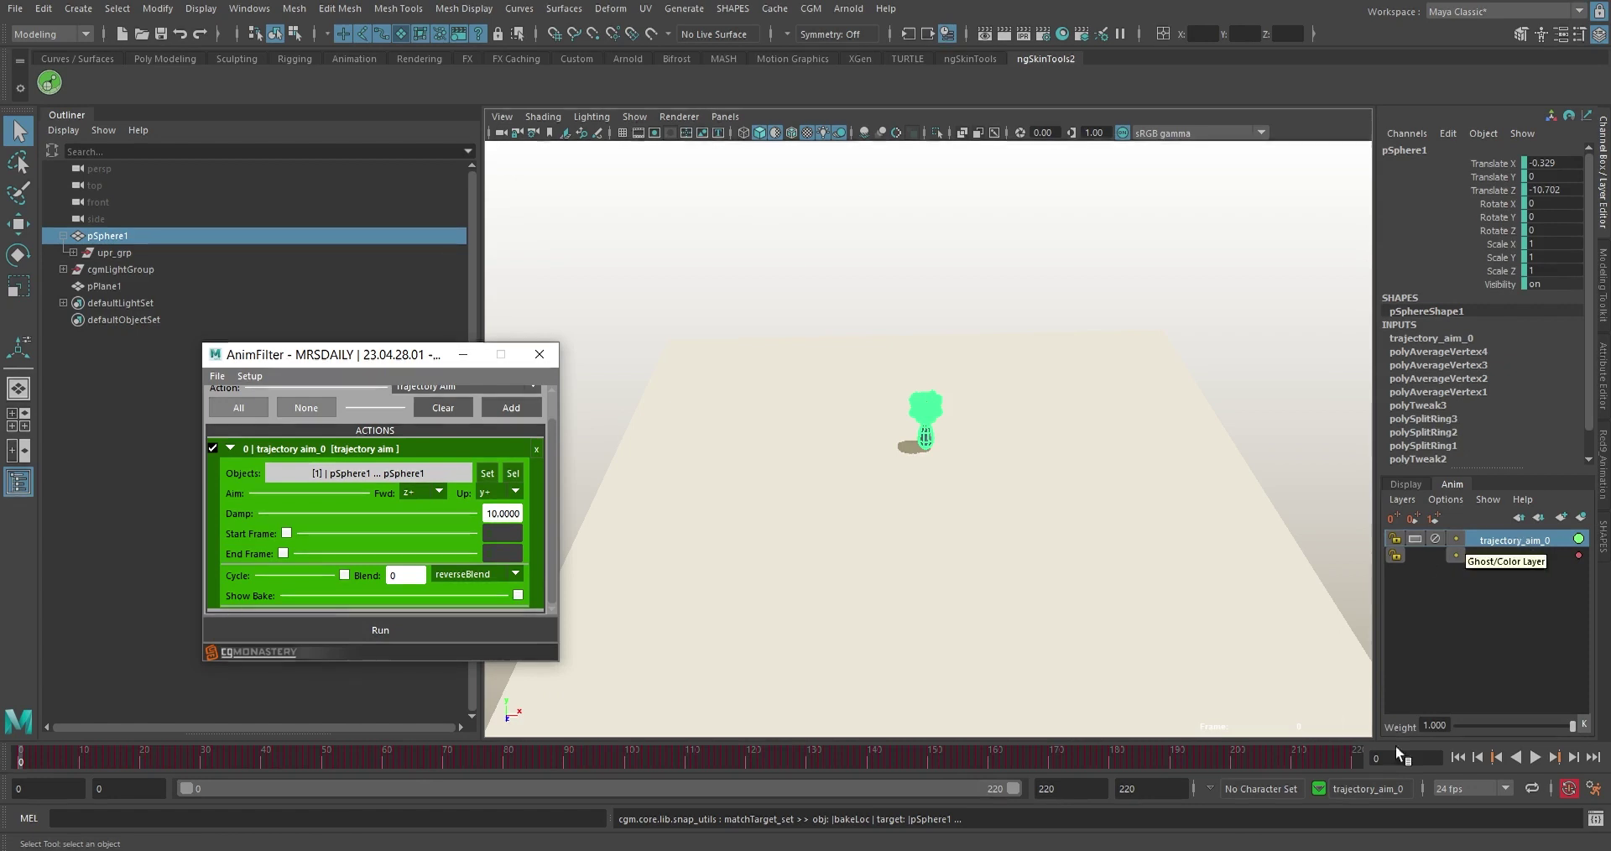
left_click(1536, 757)
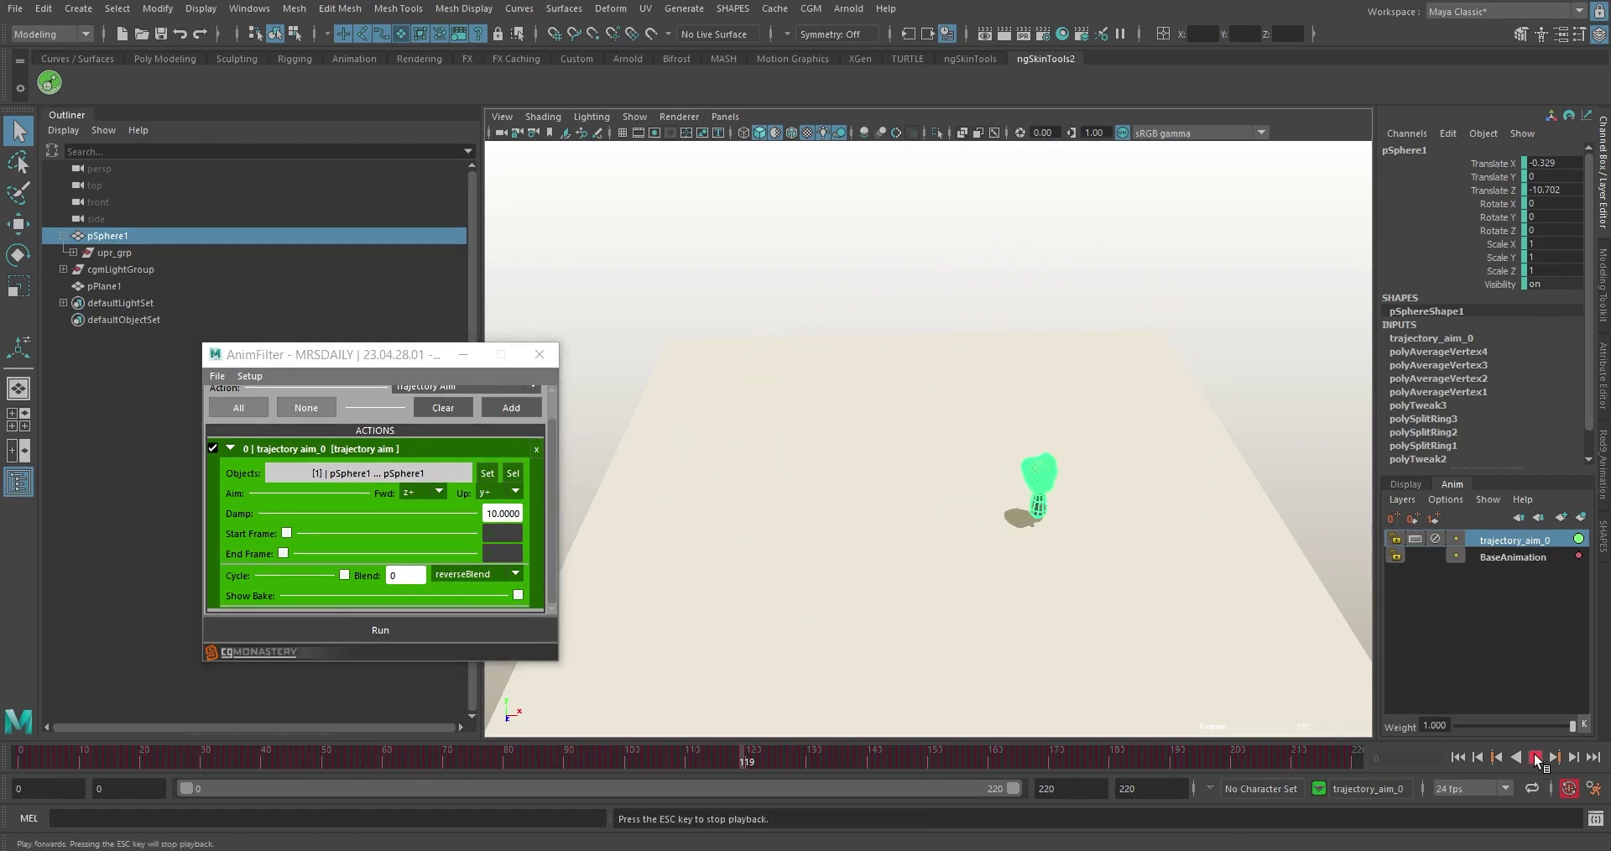
key("Escape")
left_click(368, 449)
left_click(854, 265)
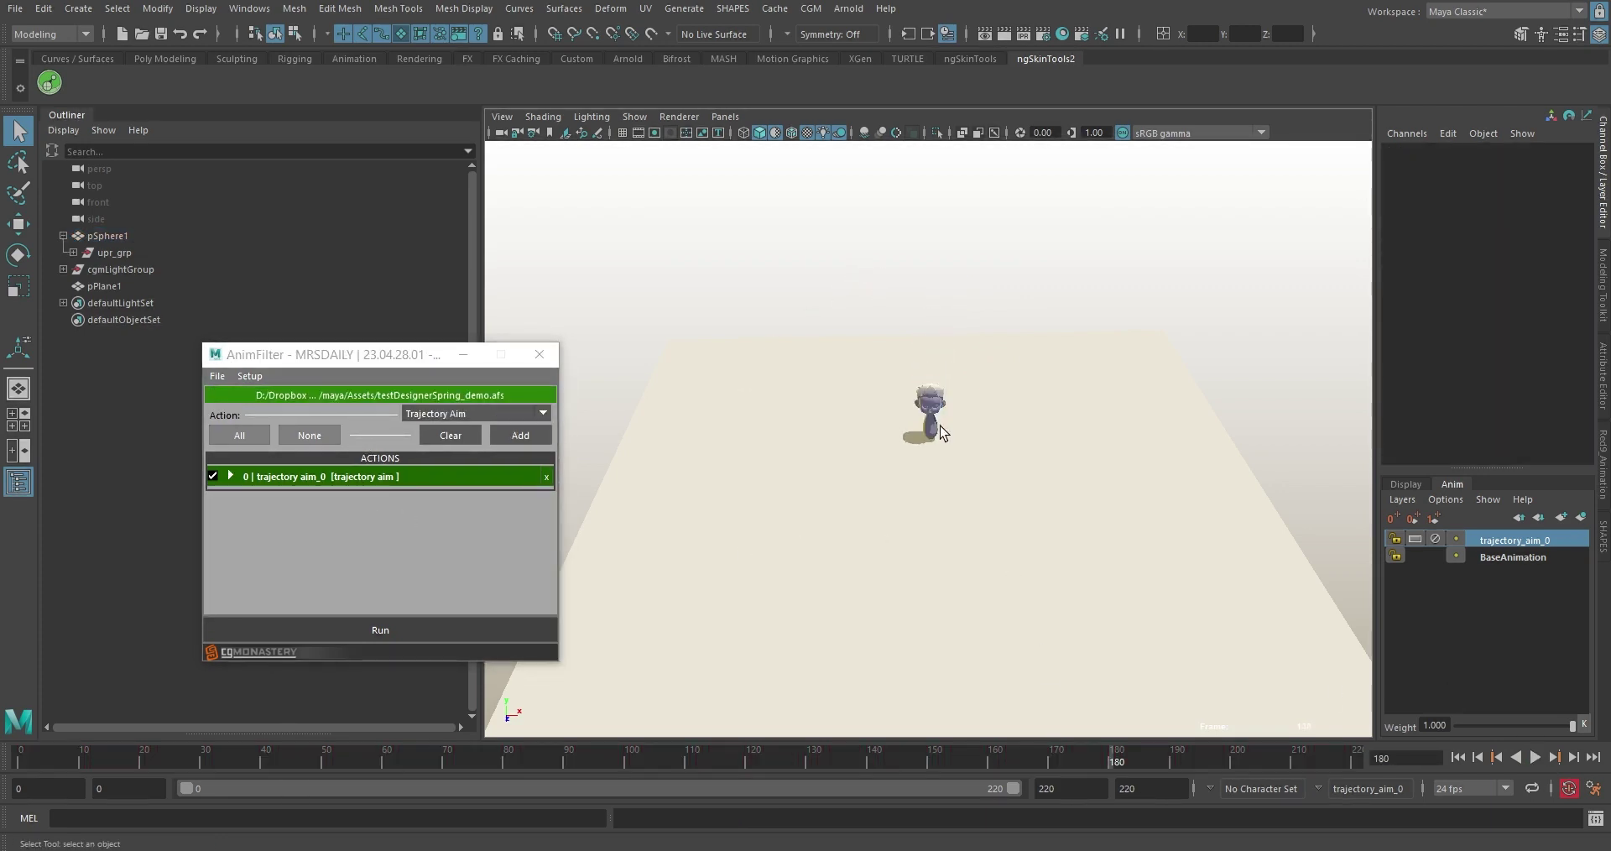
Add a Designer Spring action for pSphere1 and expand its settings.
left_click(487, 414)
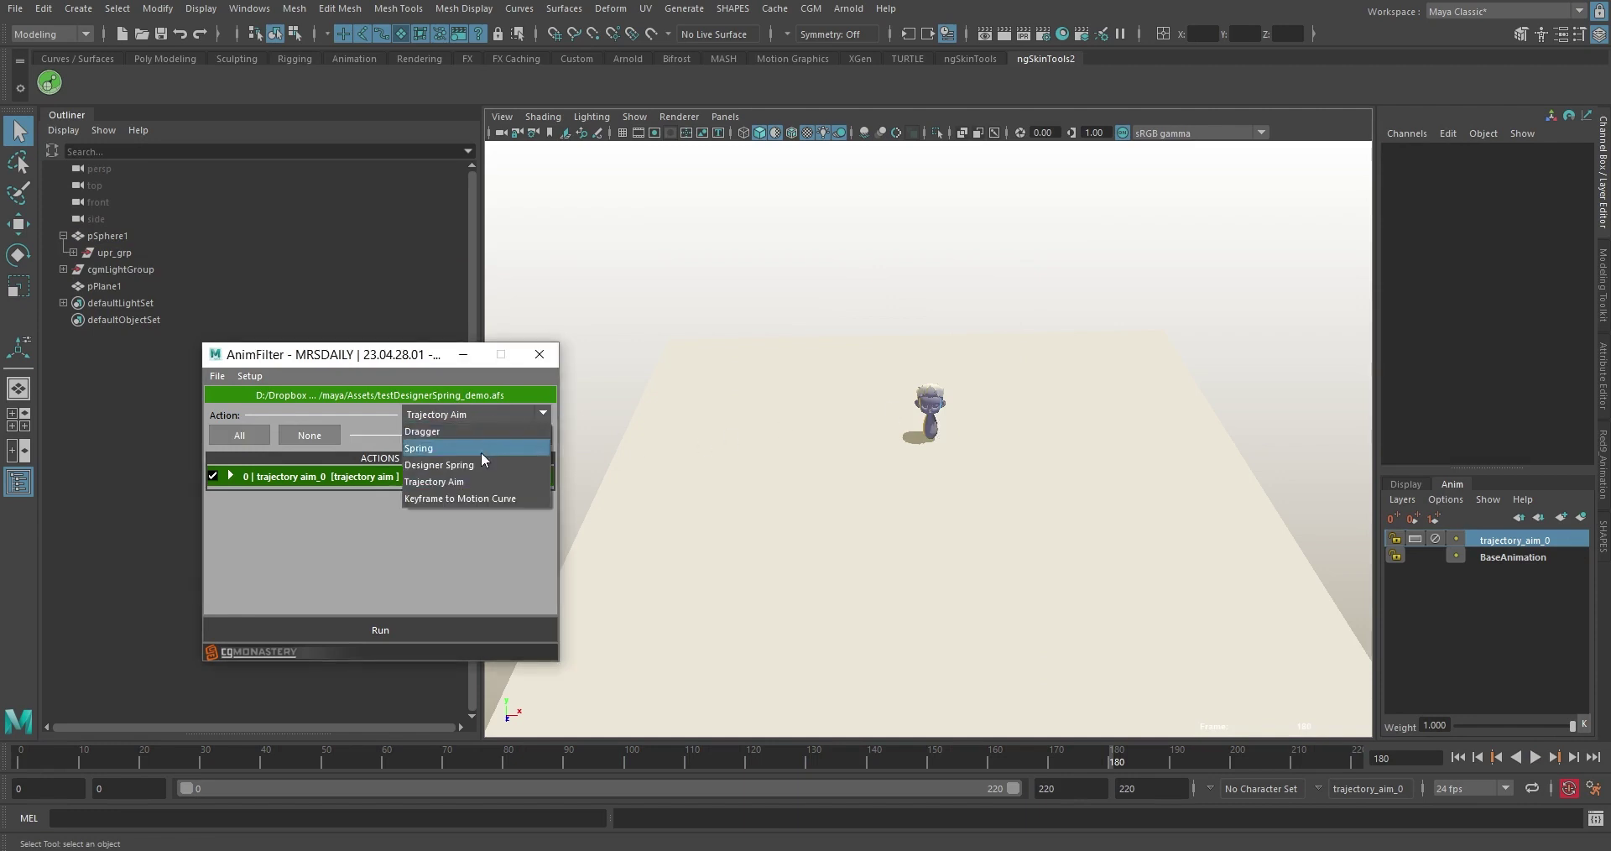
left_click(480, 467)
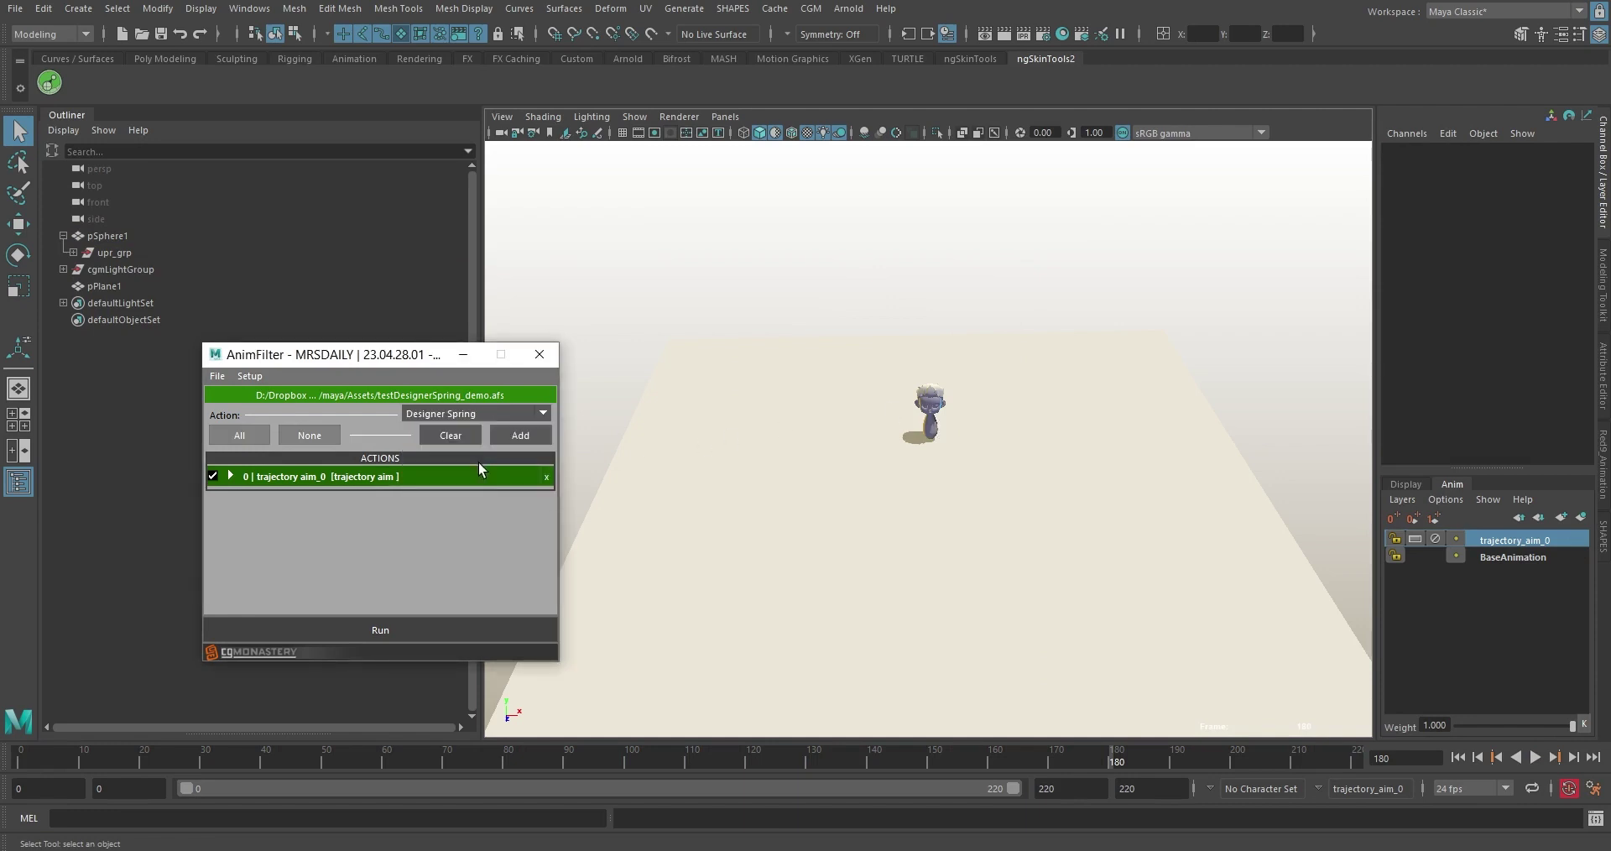
left_click(934, 438)
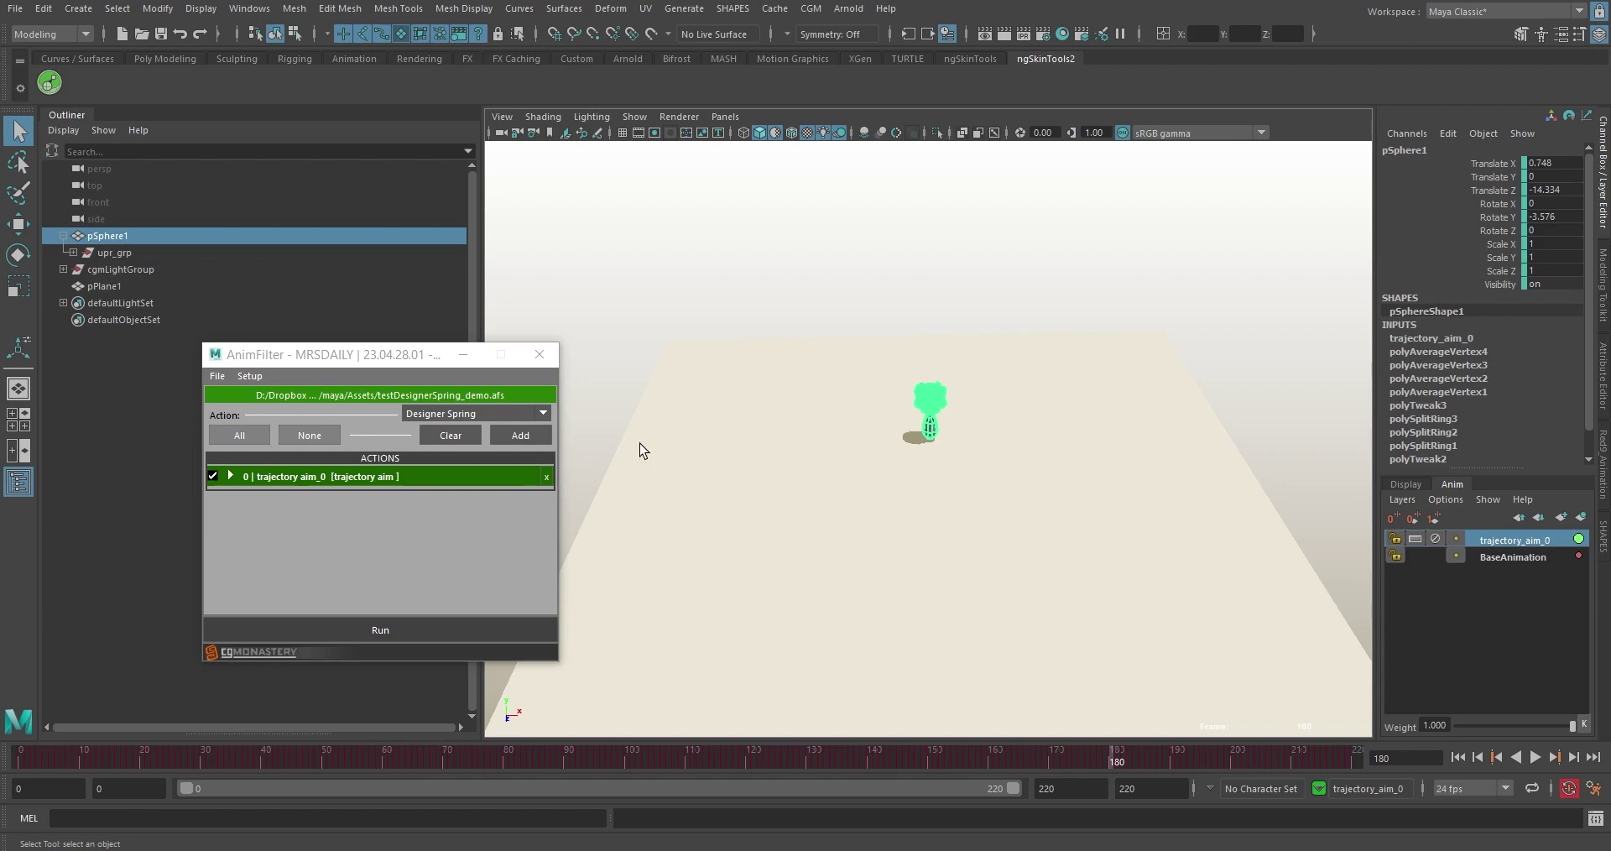
left_click(514, 436)
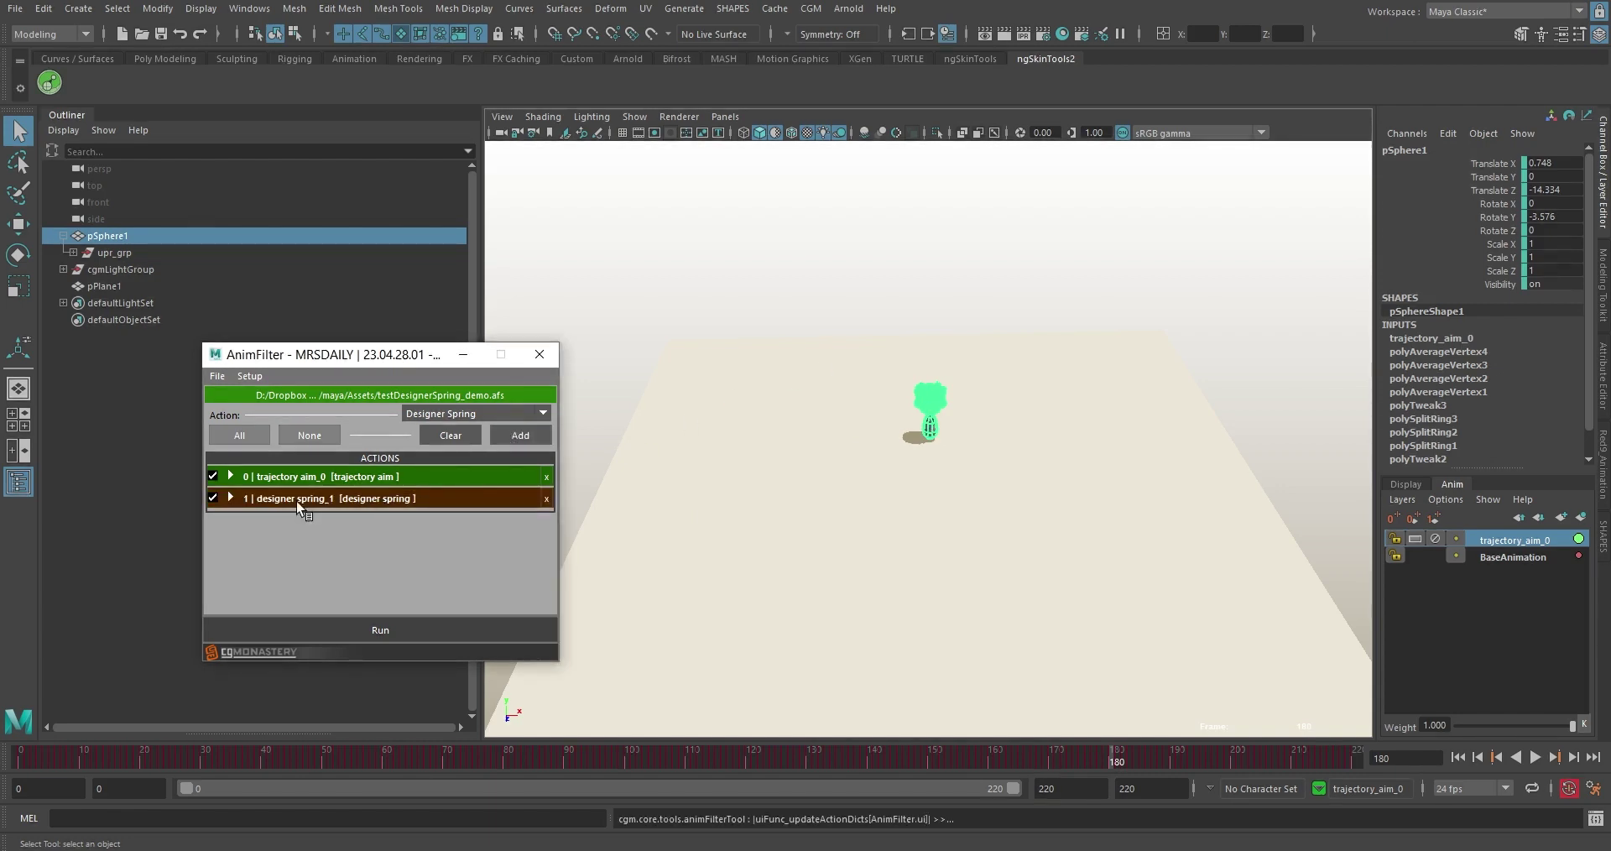
left_click(487, 501)
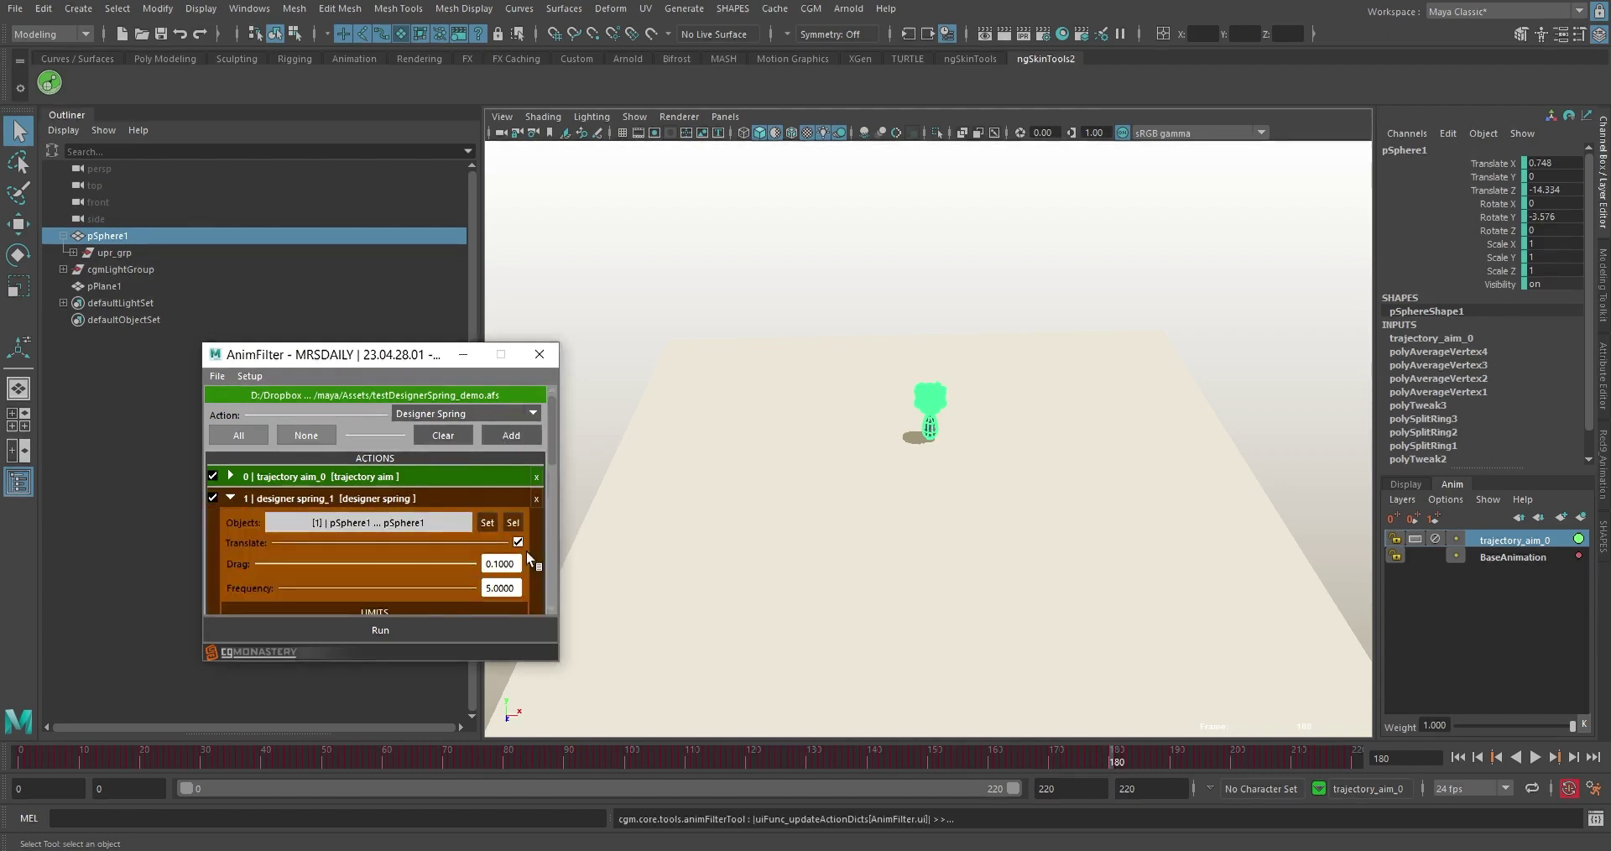
Rename the designer spring action to bodySpring.
right_click(416, 499)
left_click(455, 512)
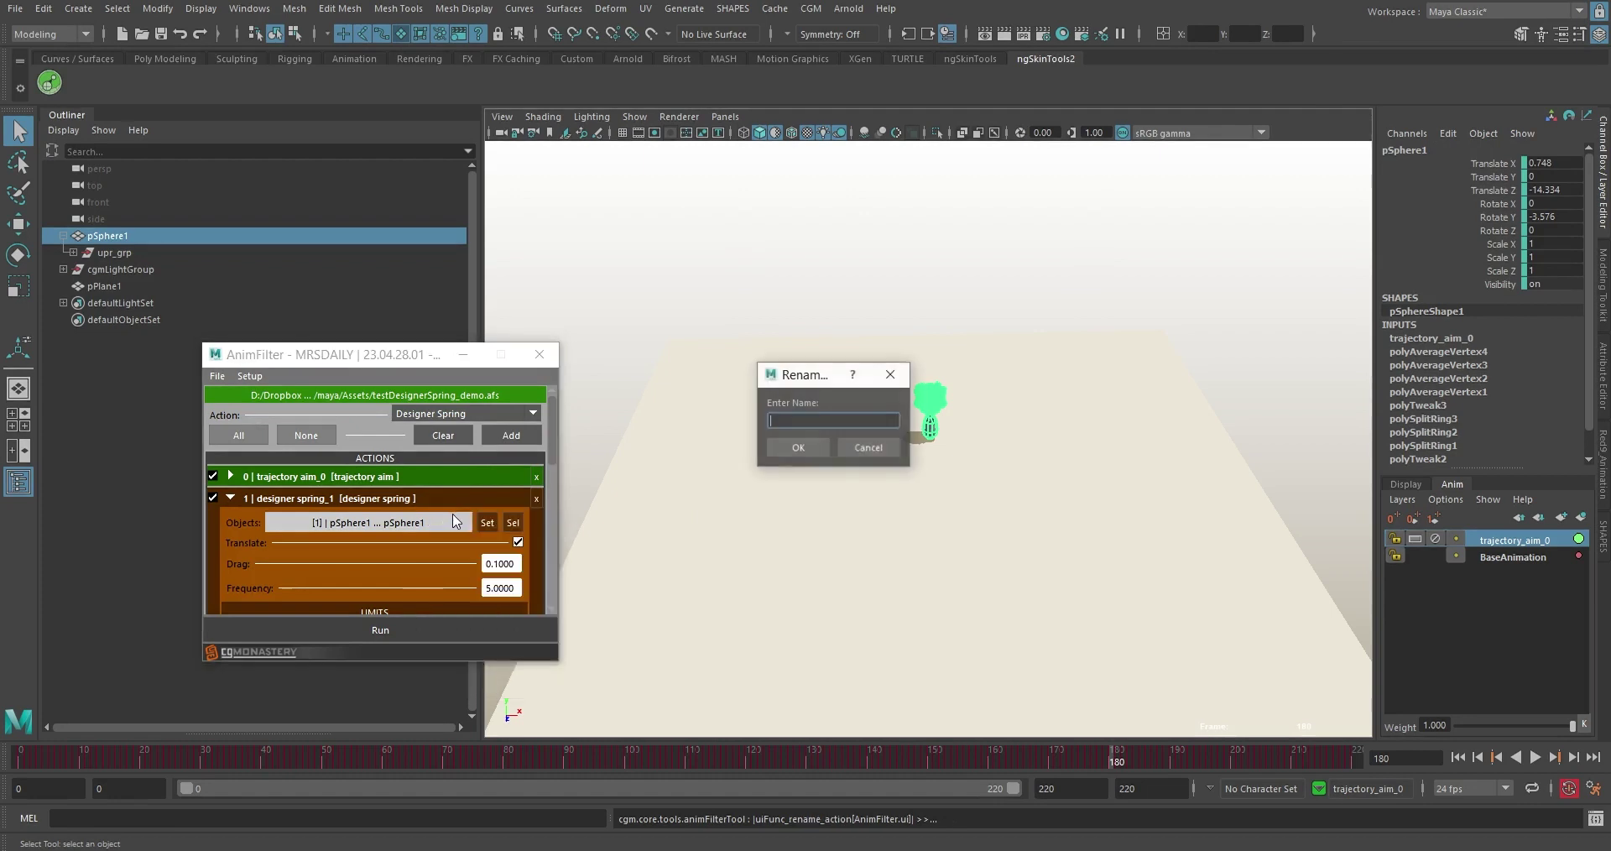
type("bodySpring")
key("Return")
left_click(360, 503)
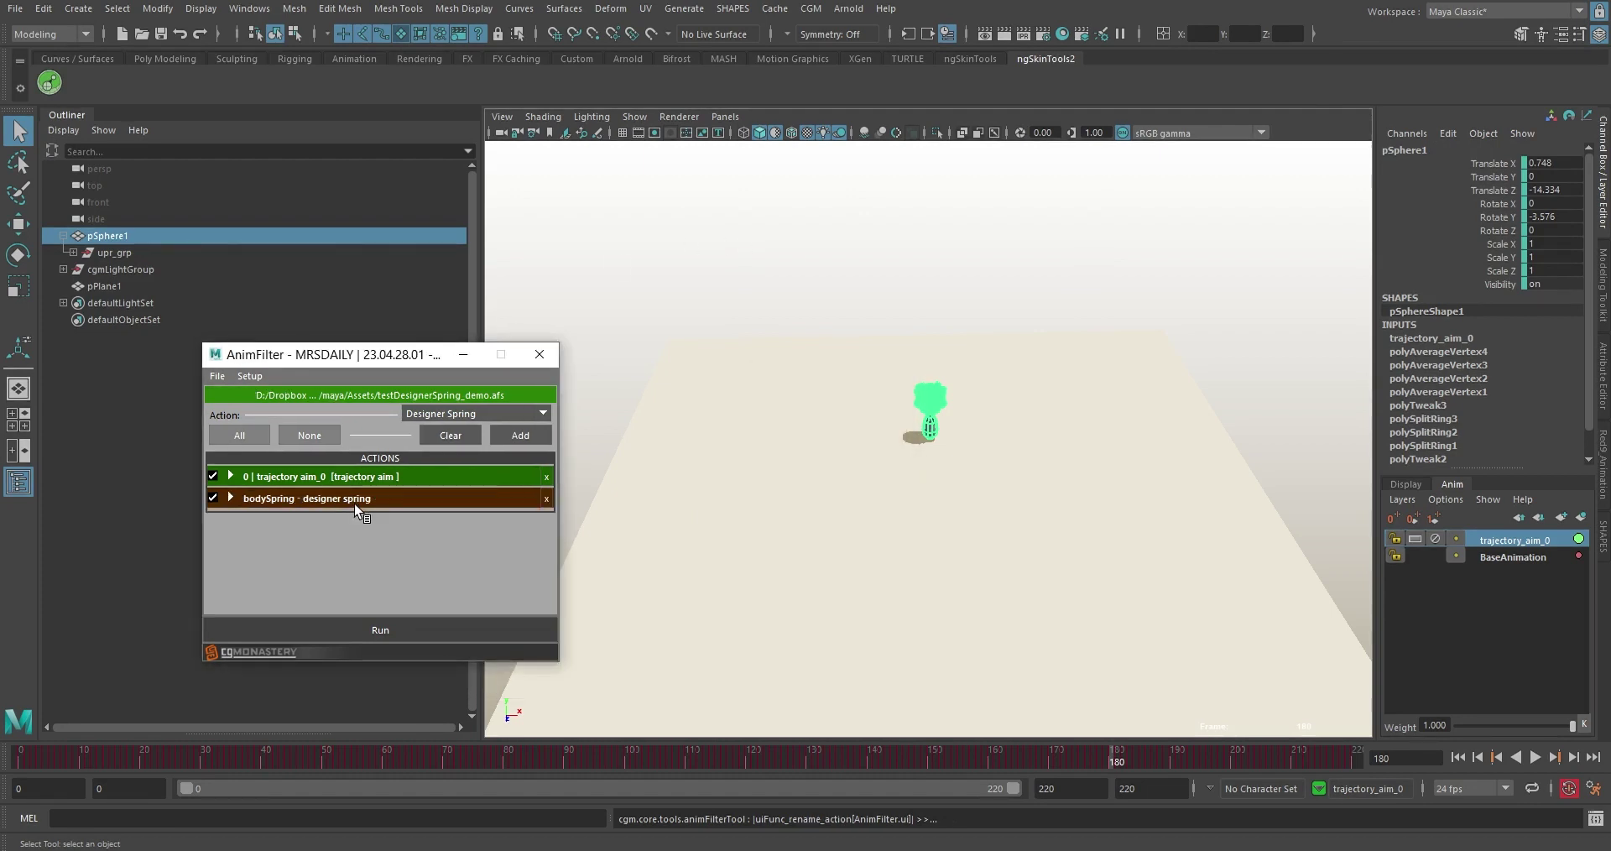
left_click(360, 504)
Turn off Translate for bodySpring and set its aim axes to forward y+ and up z+.
scroll(547, 510, "down", 3)
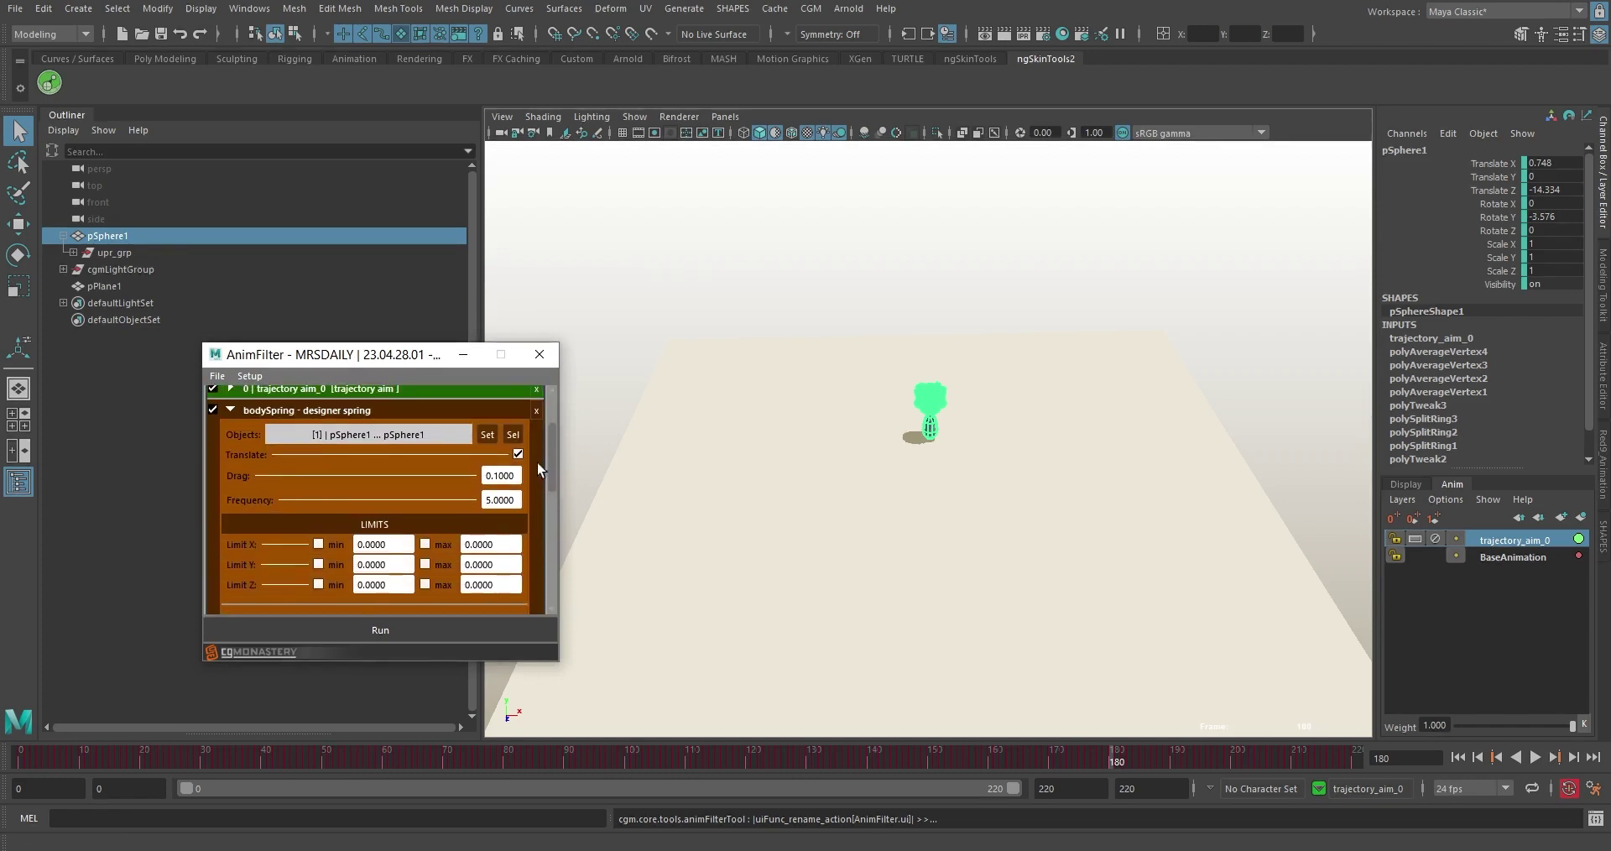
left_click(518, 454)
scroll(551, 474, "down", 2)
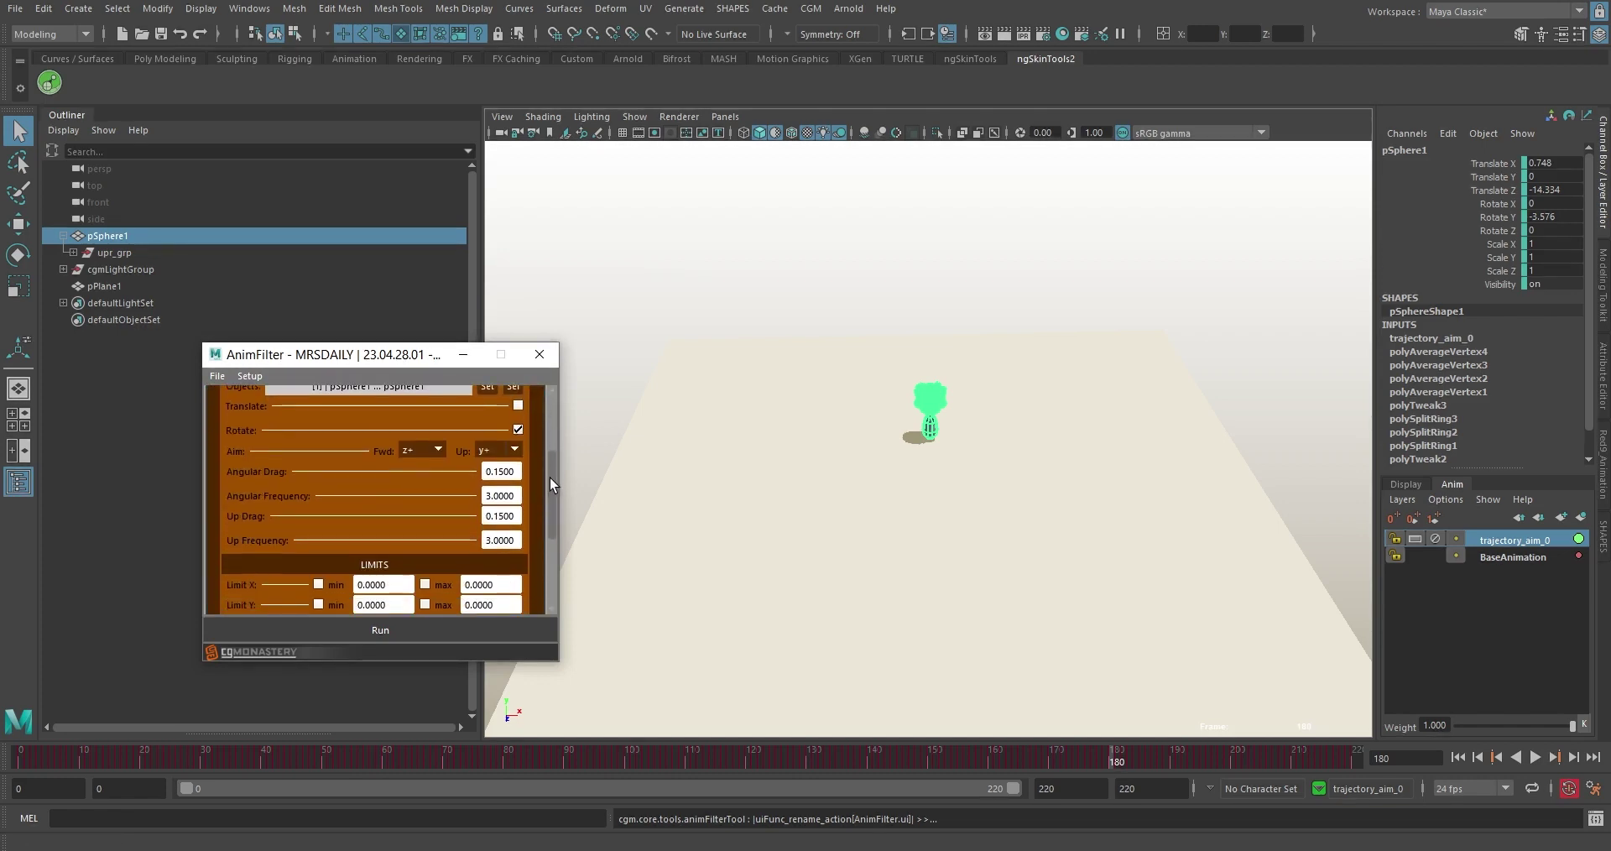
left_click(421, 448)
left_click(424, 502)
left_click(497, 451)
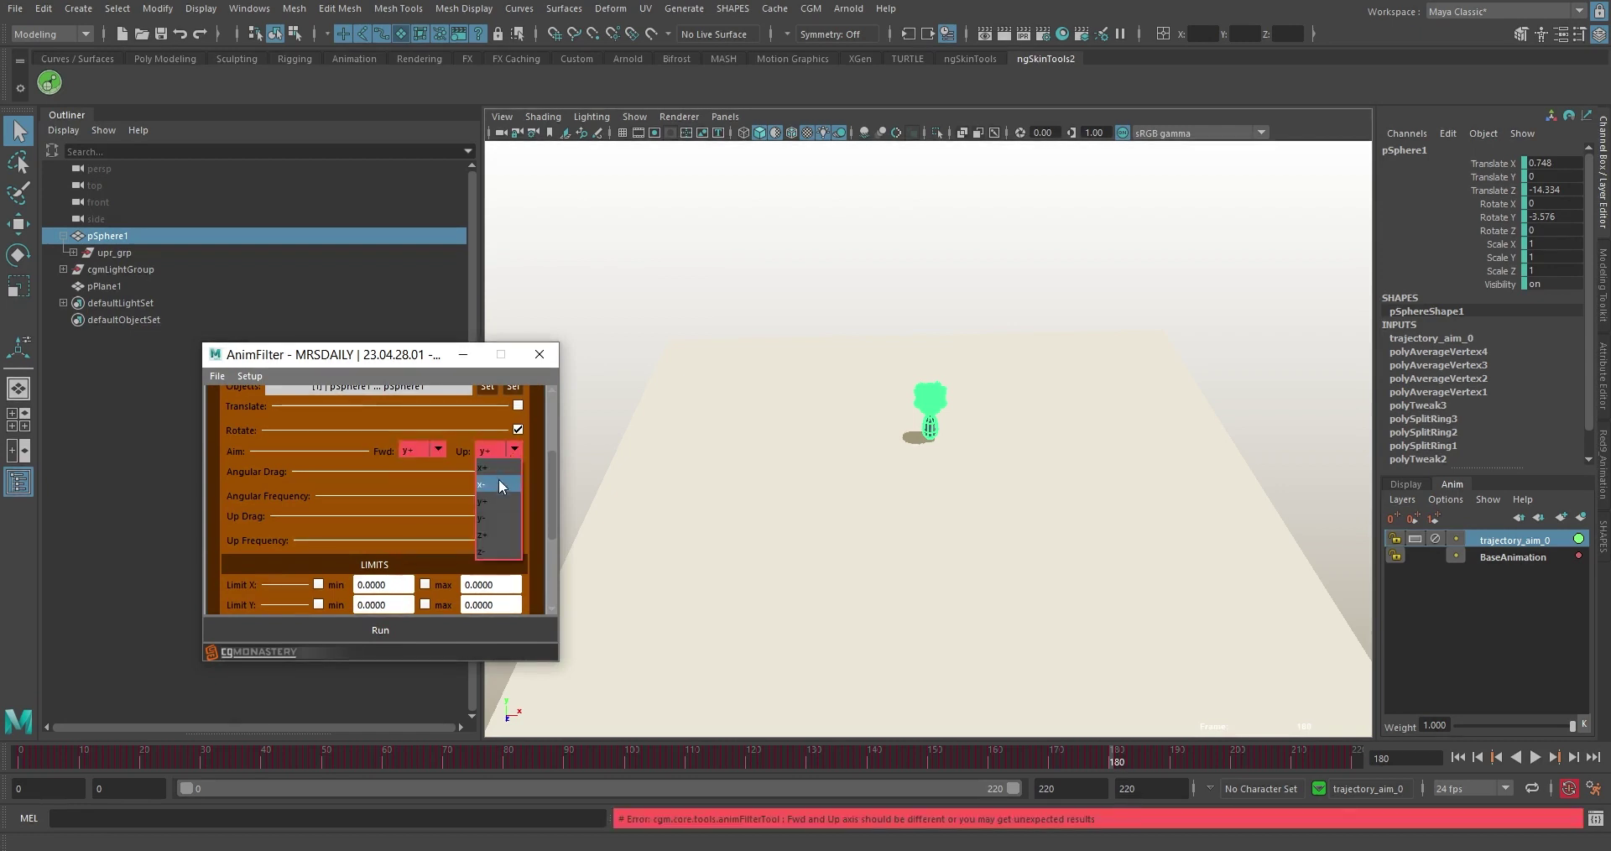
left_click(497, 536)
Have bodySpring's object scale guessed automatically and query pSphere1's size to compare with it.
left_click_drag(551, 455, 552, 495)
left_click(504, 561)
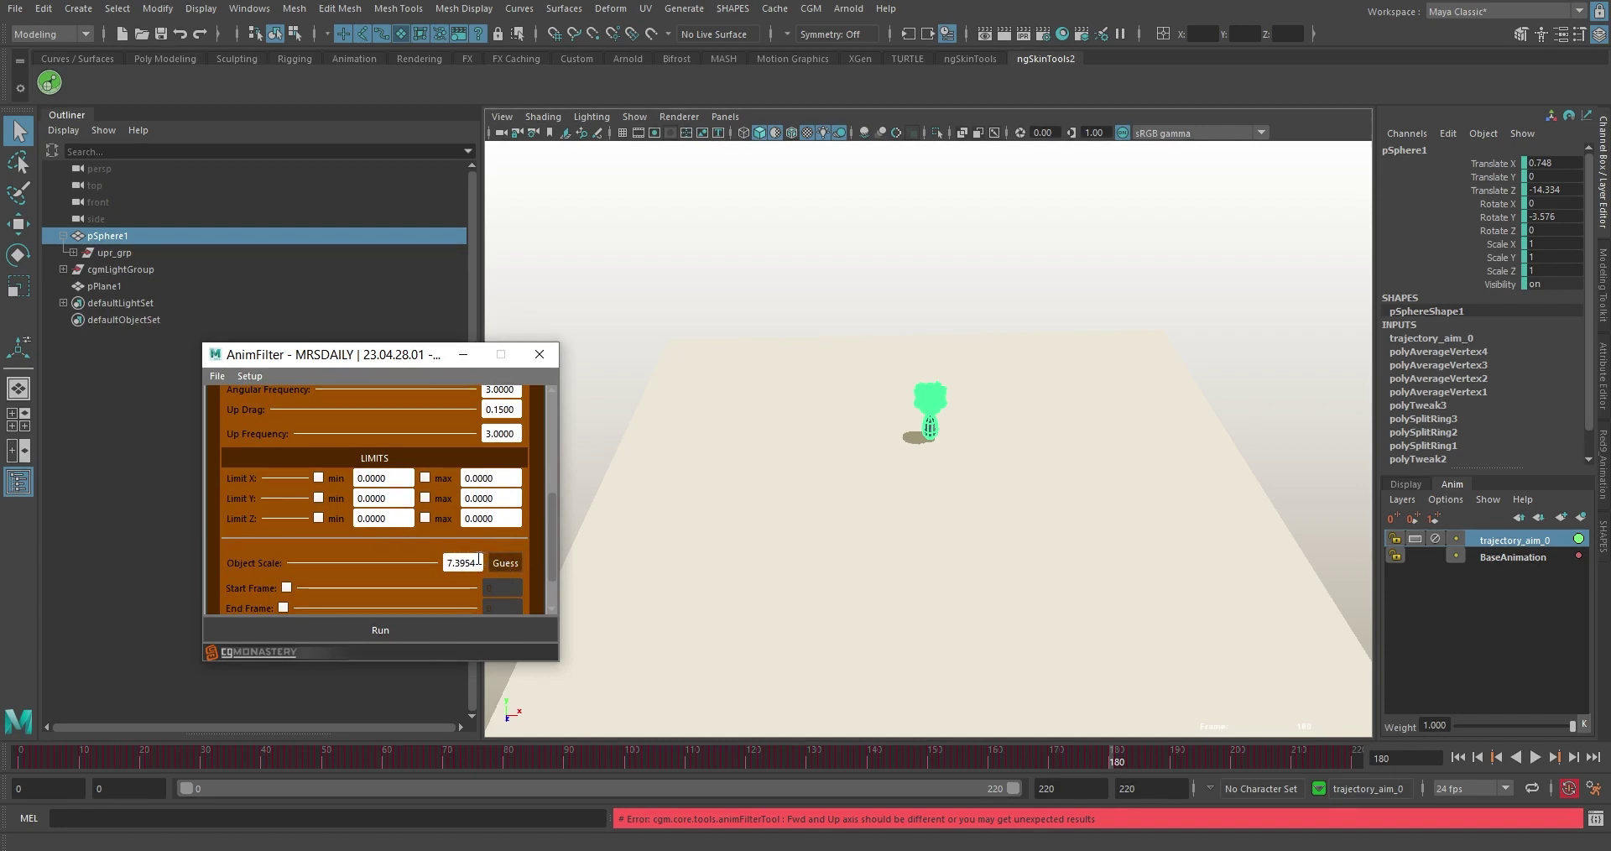
left_click(811, 8)
mouse_move(863, 151)
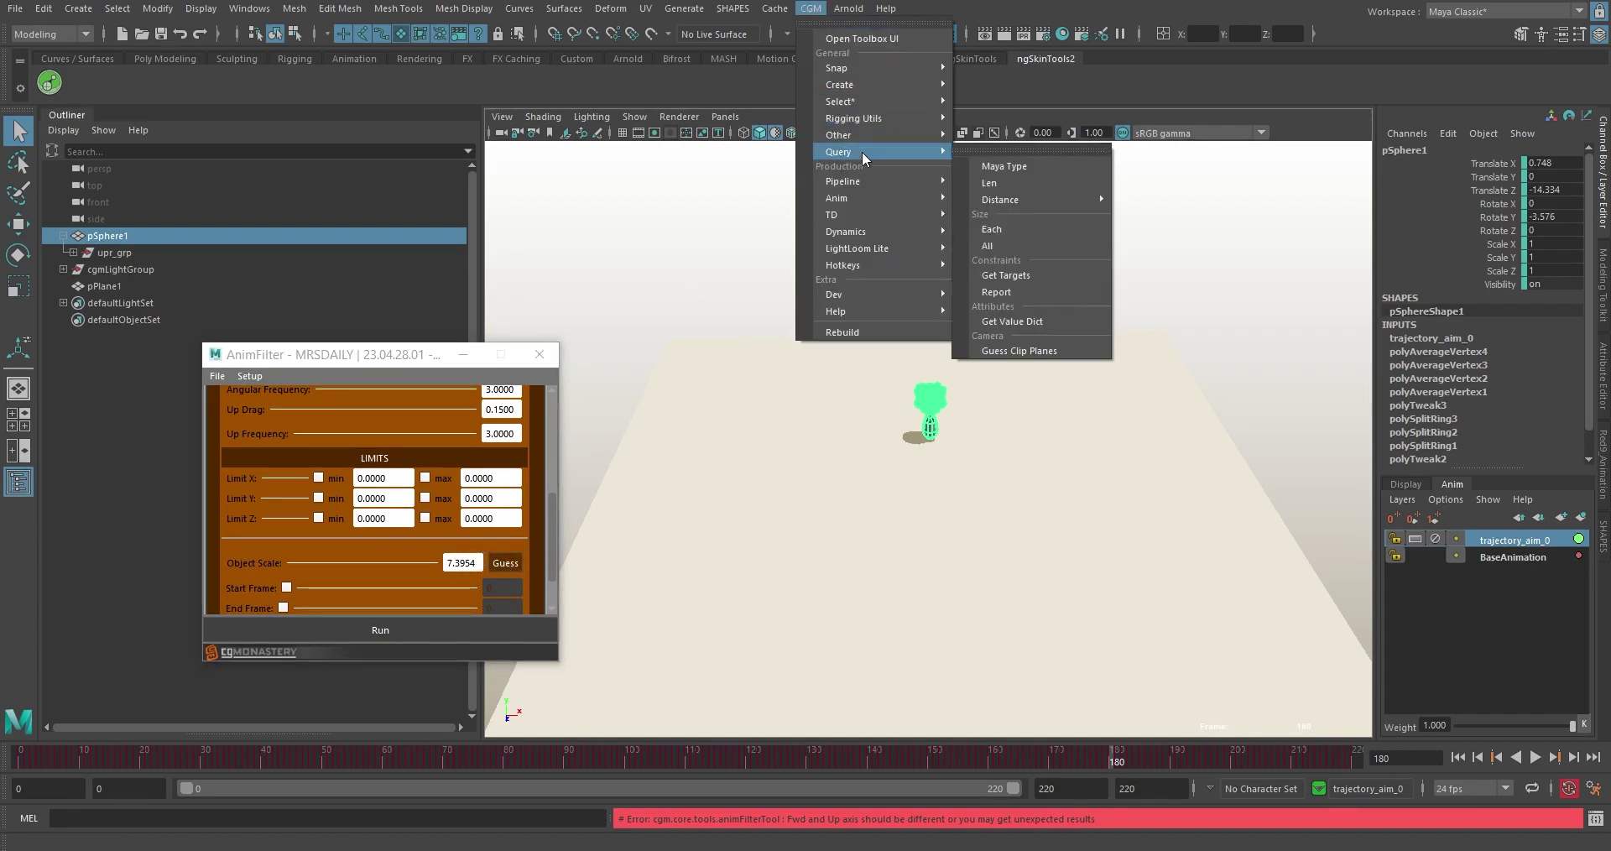
left_click(1002, 230)
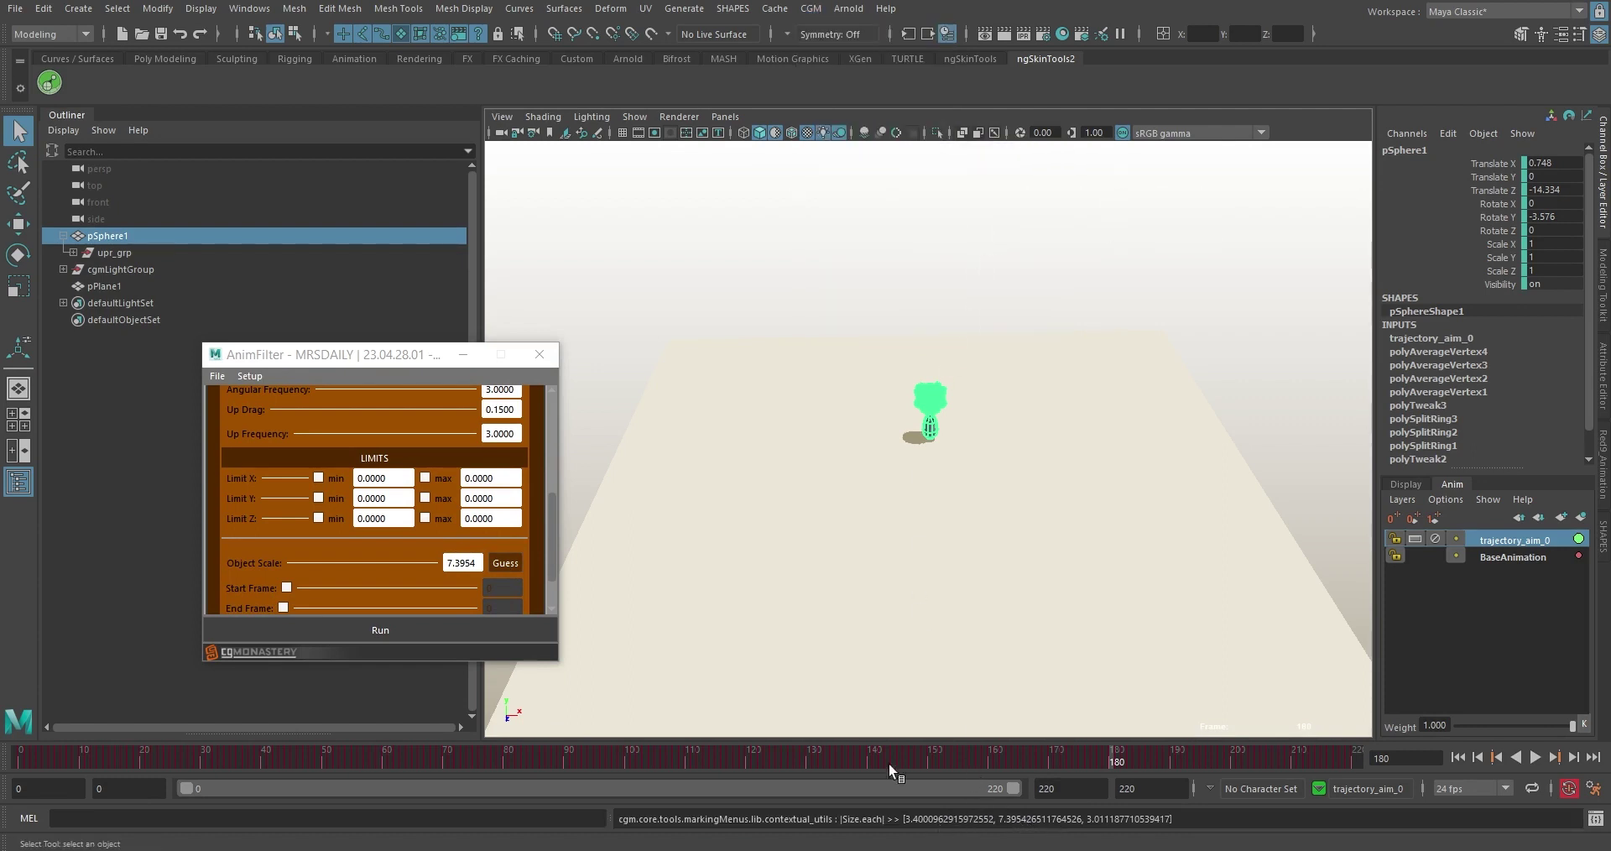
left_click_drag(468, 566, 444, 563)
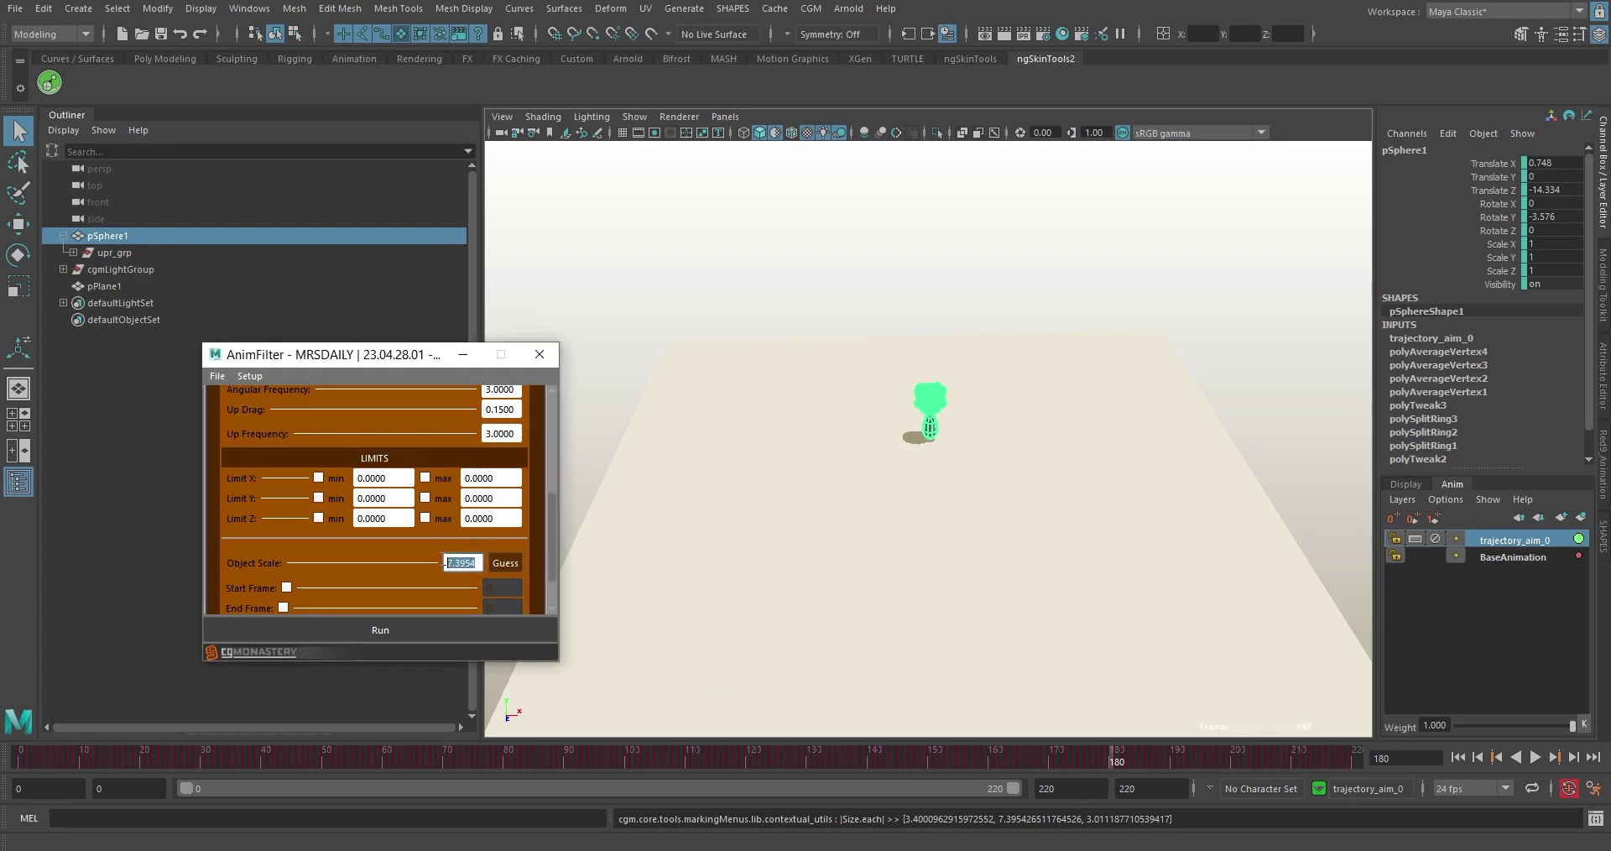
scroll(546, 491, "up", 5)
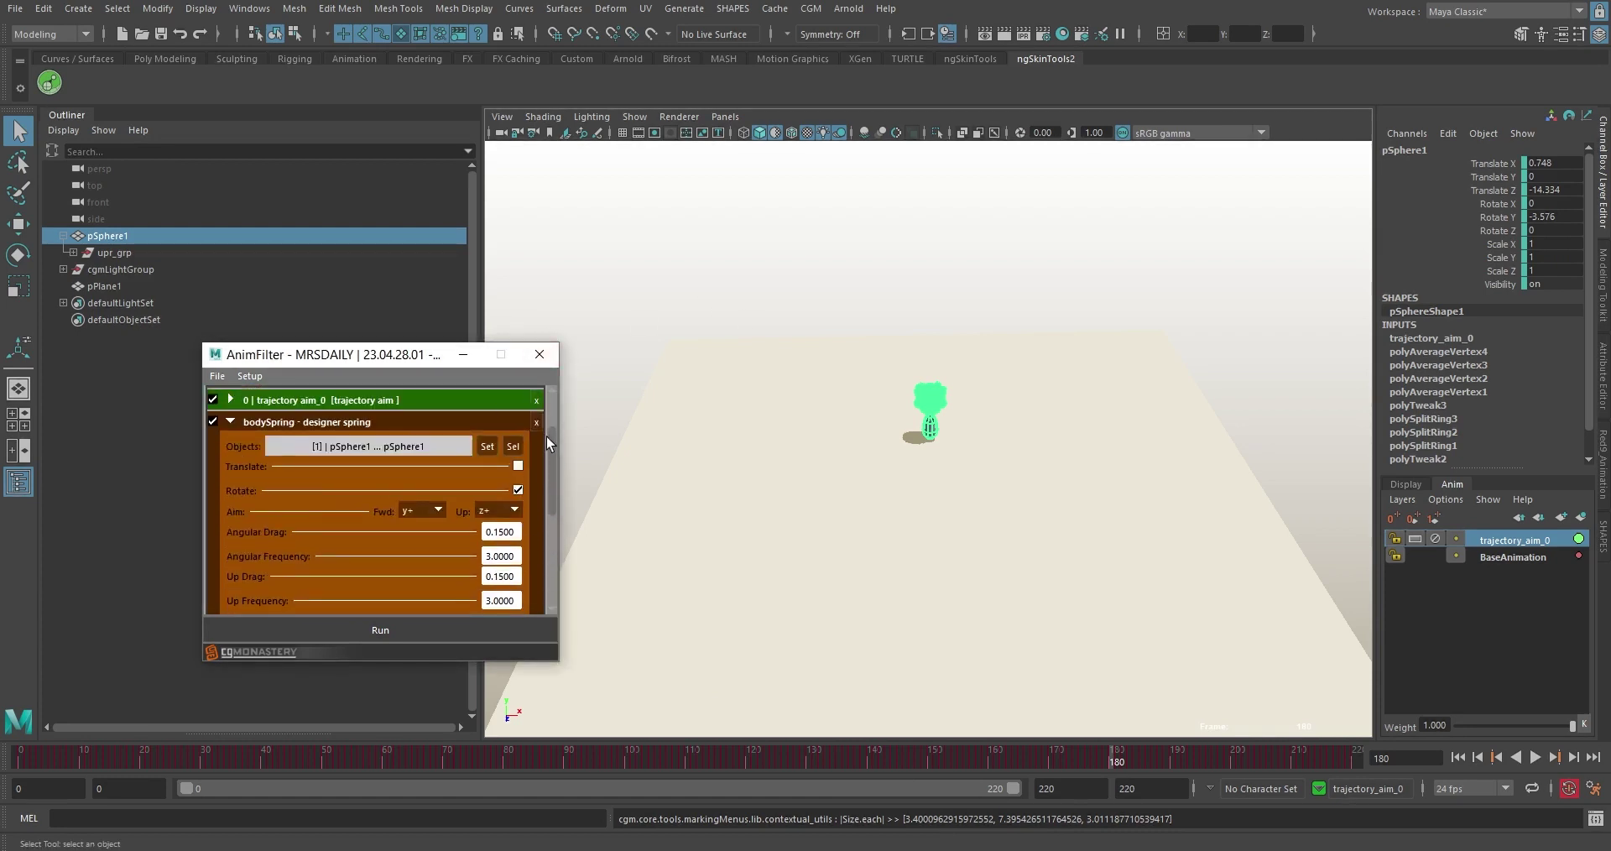
Run only the bodySpring action and play back the springy body rotation.
right_click(408, 420)
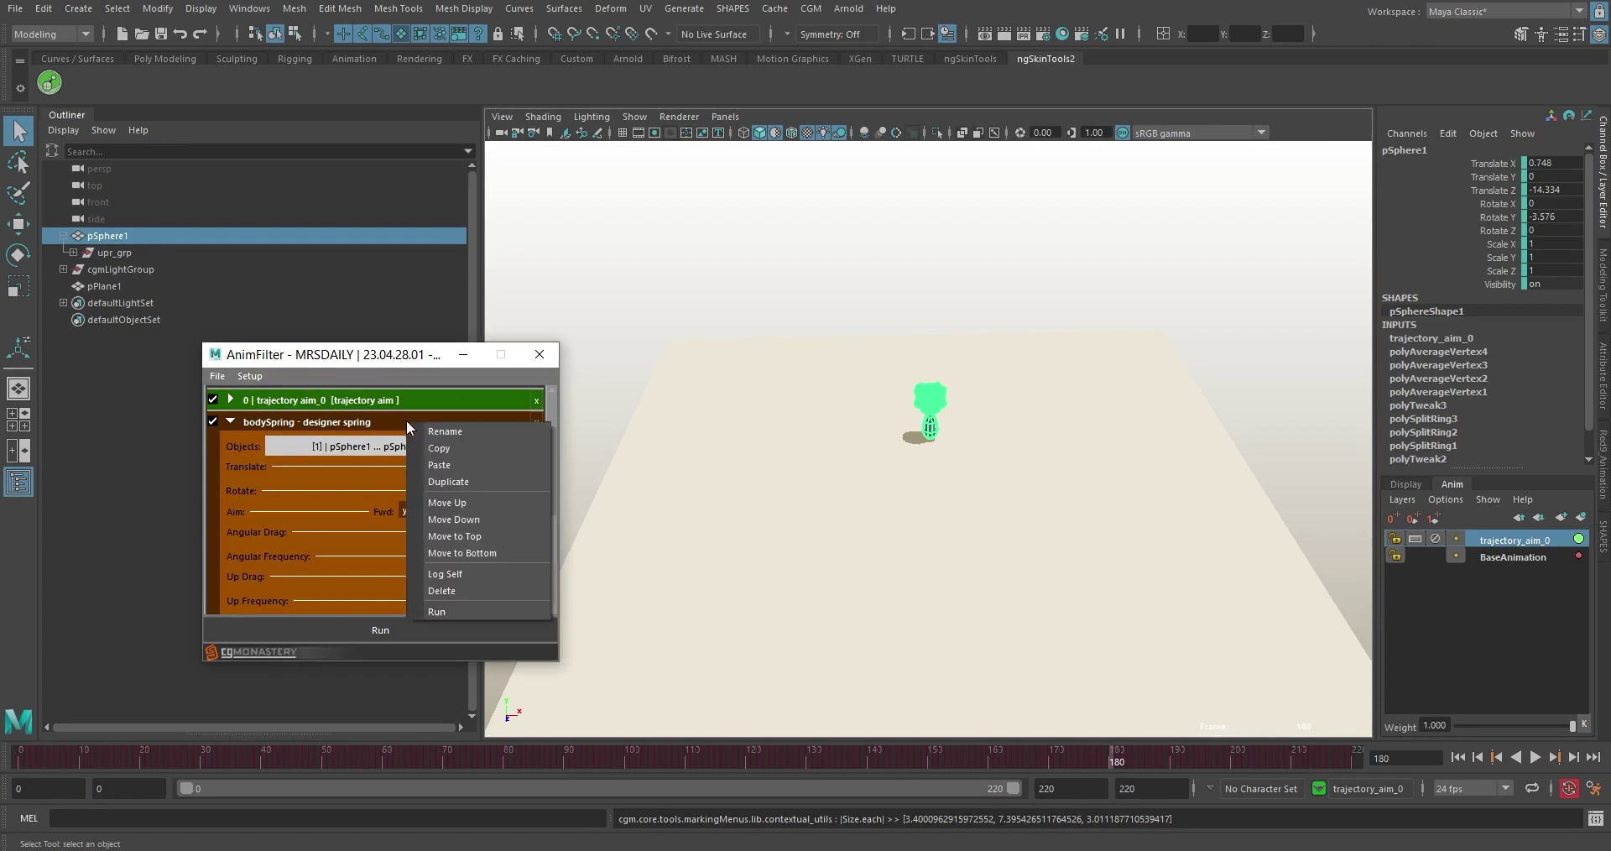
left_click(456, 611)
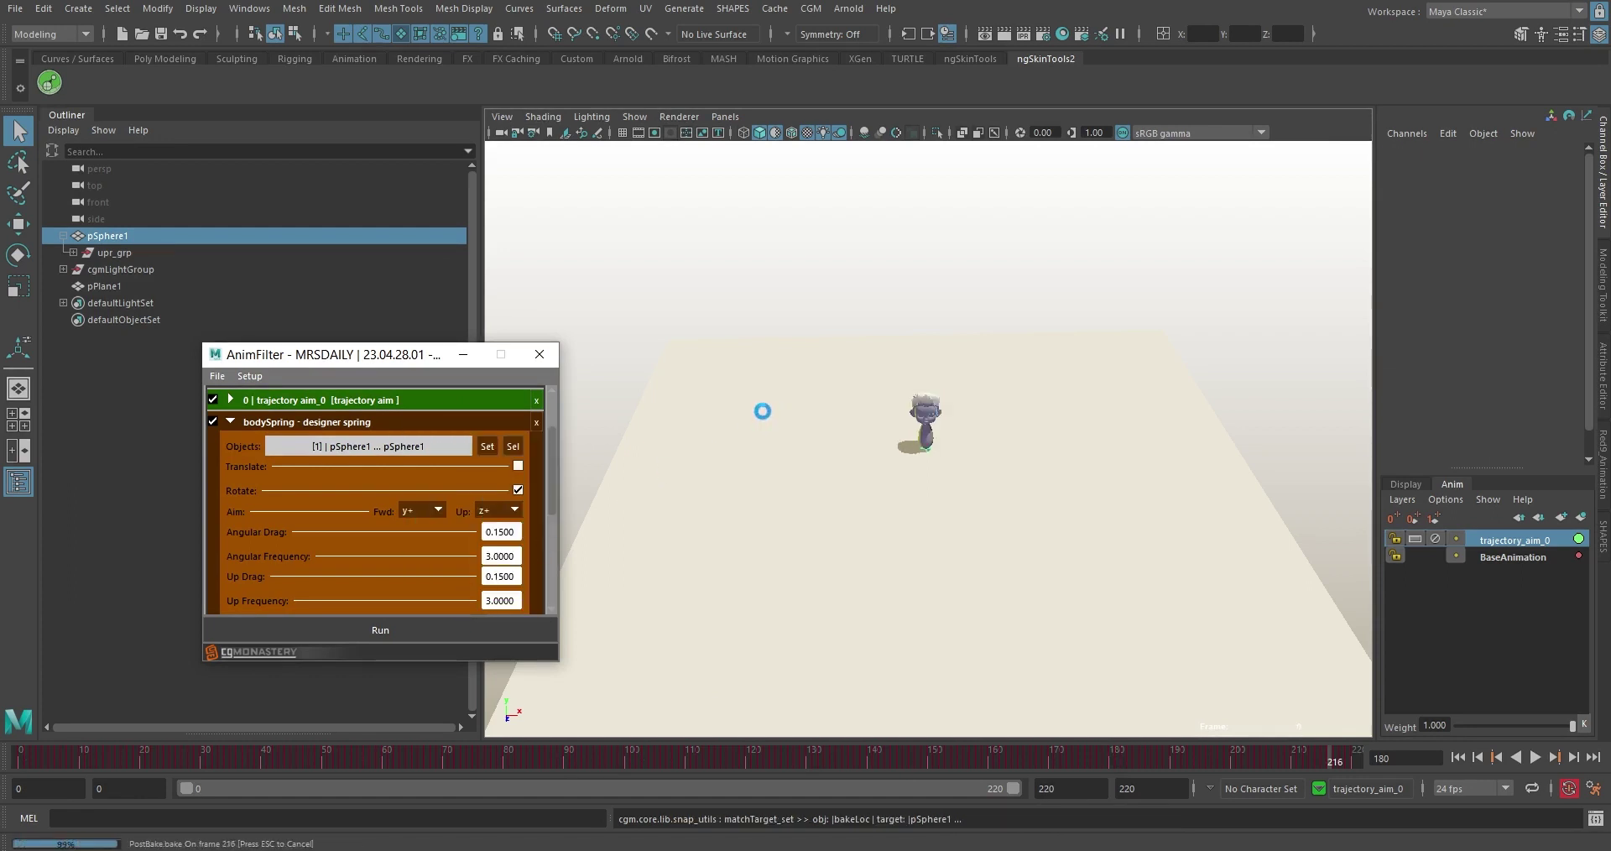
left_click(1157, 340)
left_click(1535, 758)
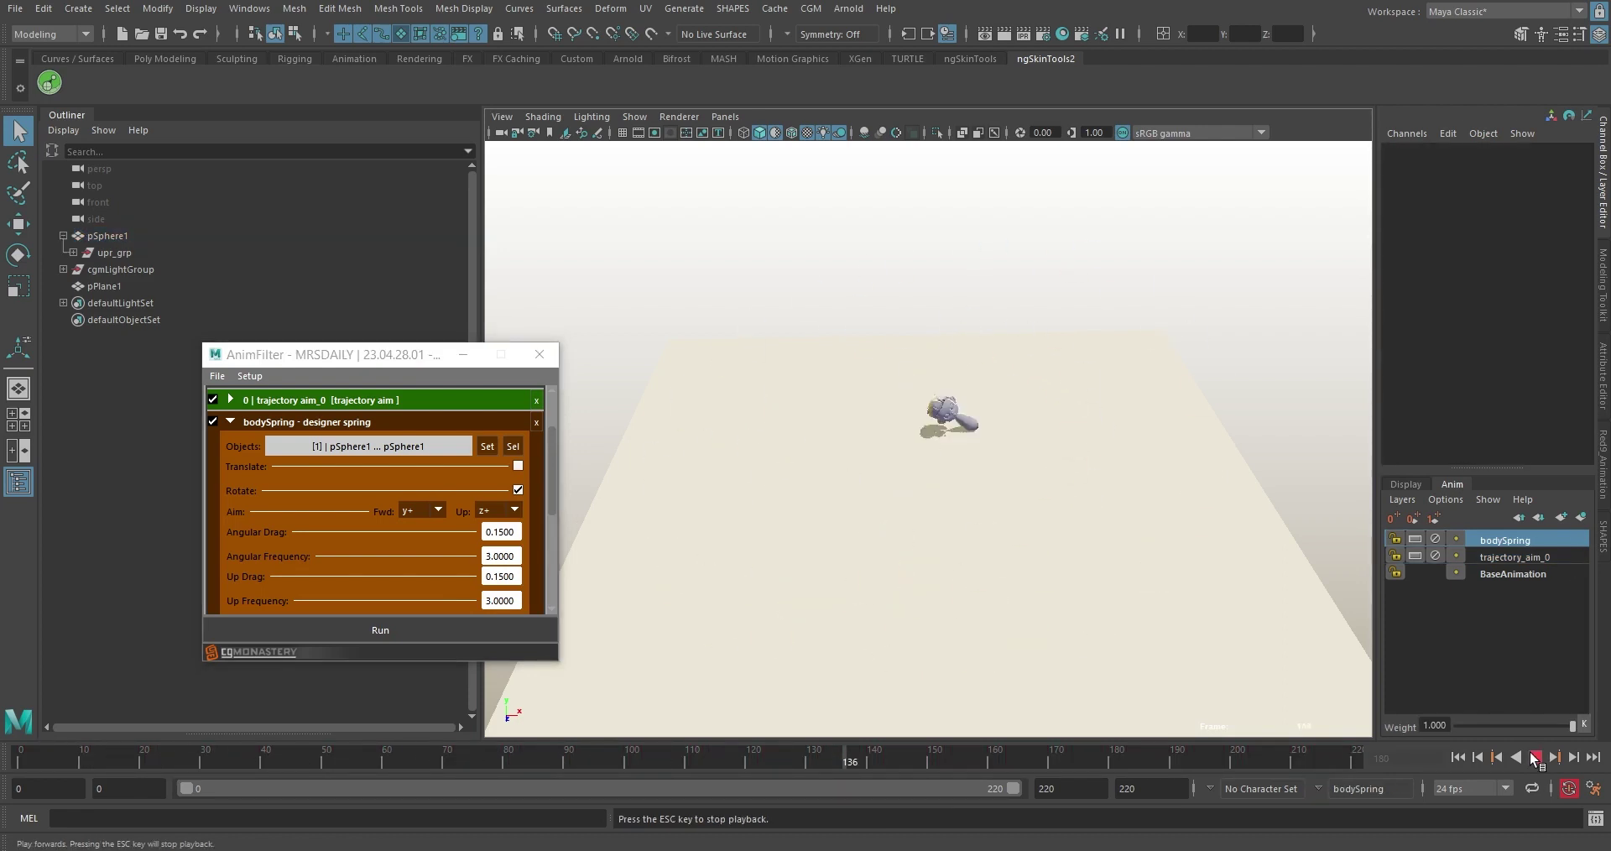
left_click(1536, 757)
Collapse the bodySpring action and add a new Designer Spring action for upr_grp.
left_click(363, 424)
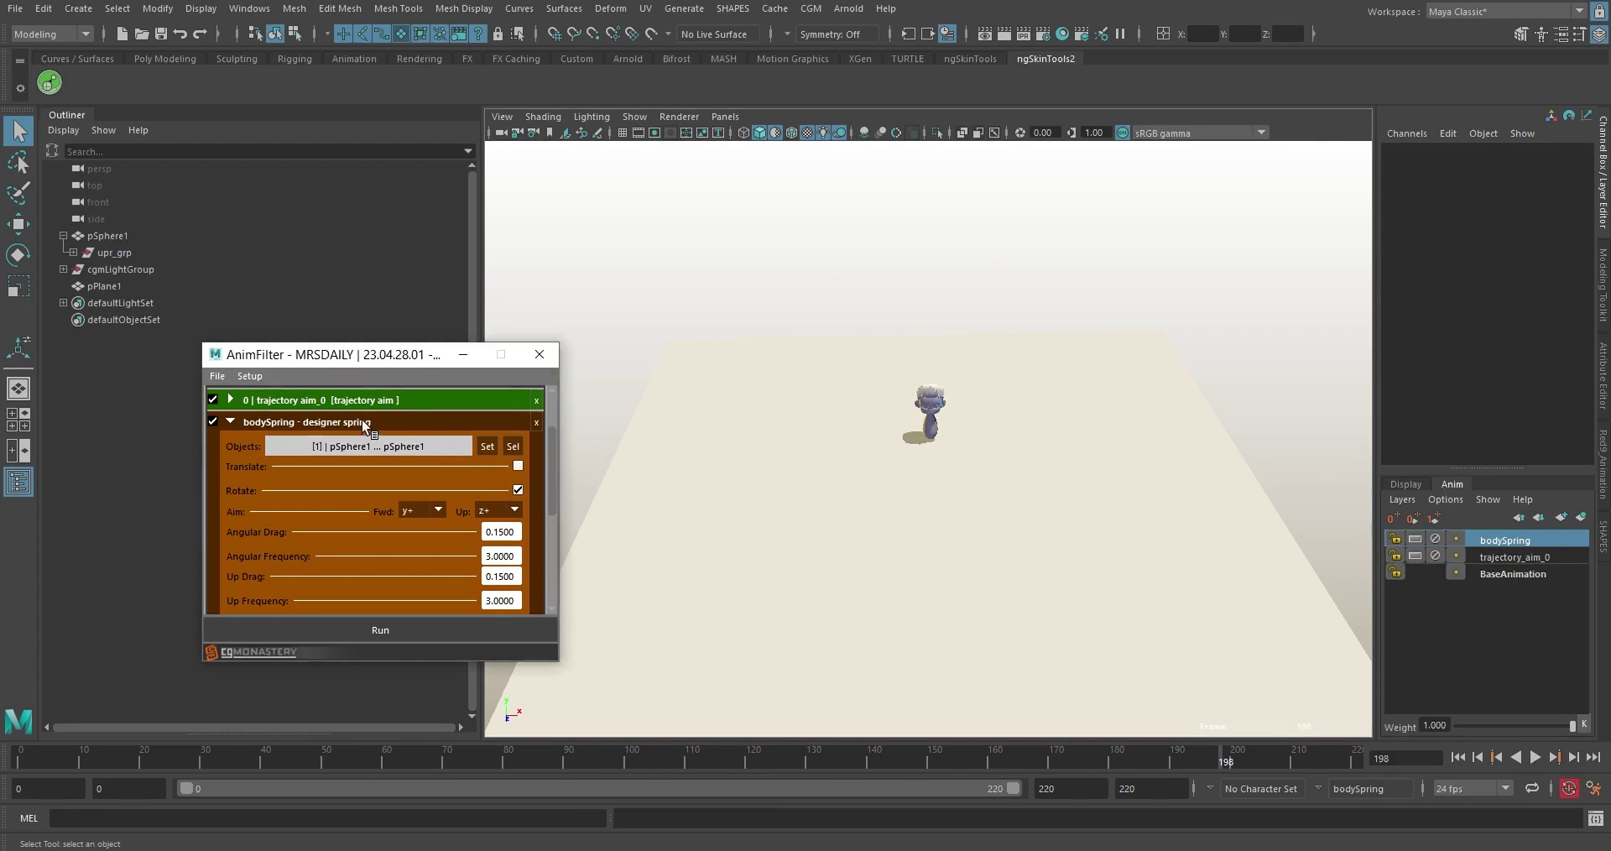
left_click(930, 408)
left_click(114, 253)
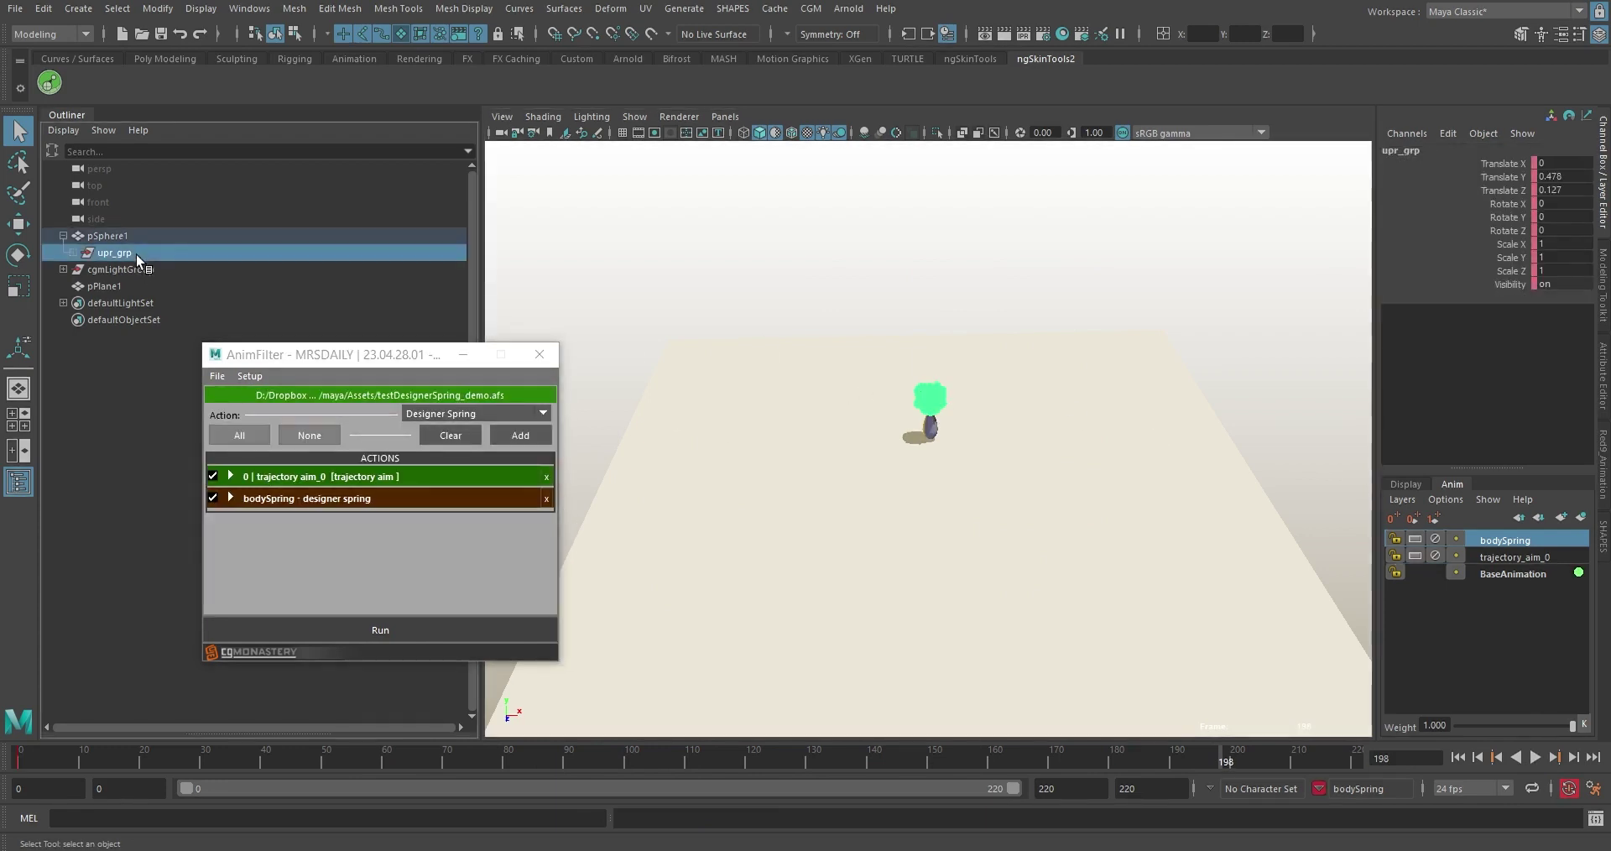
left_click(507, 435)
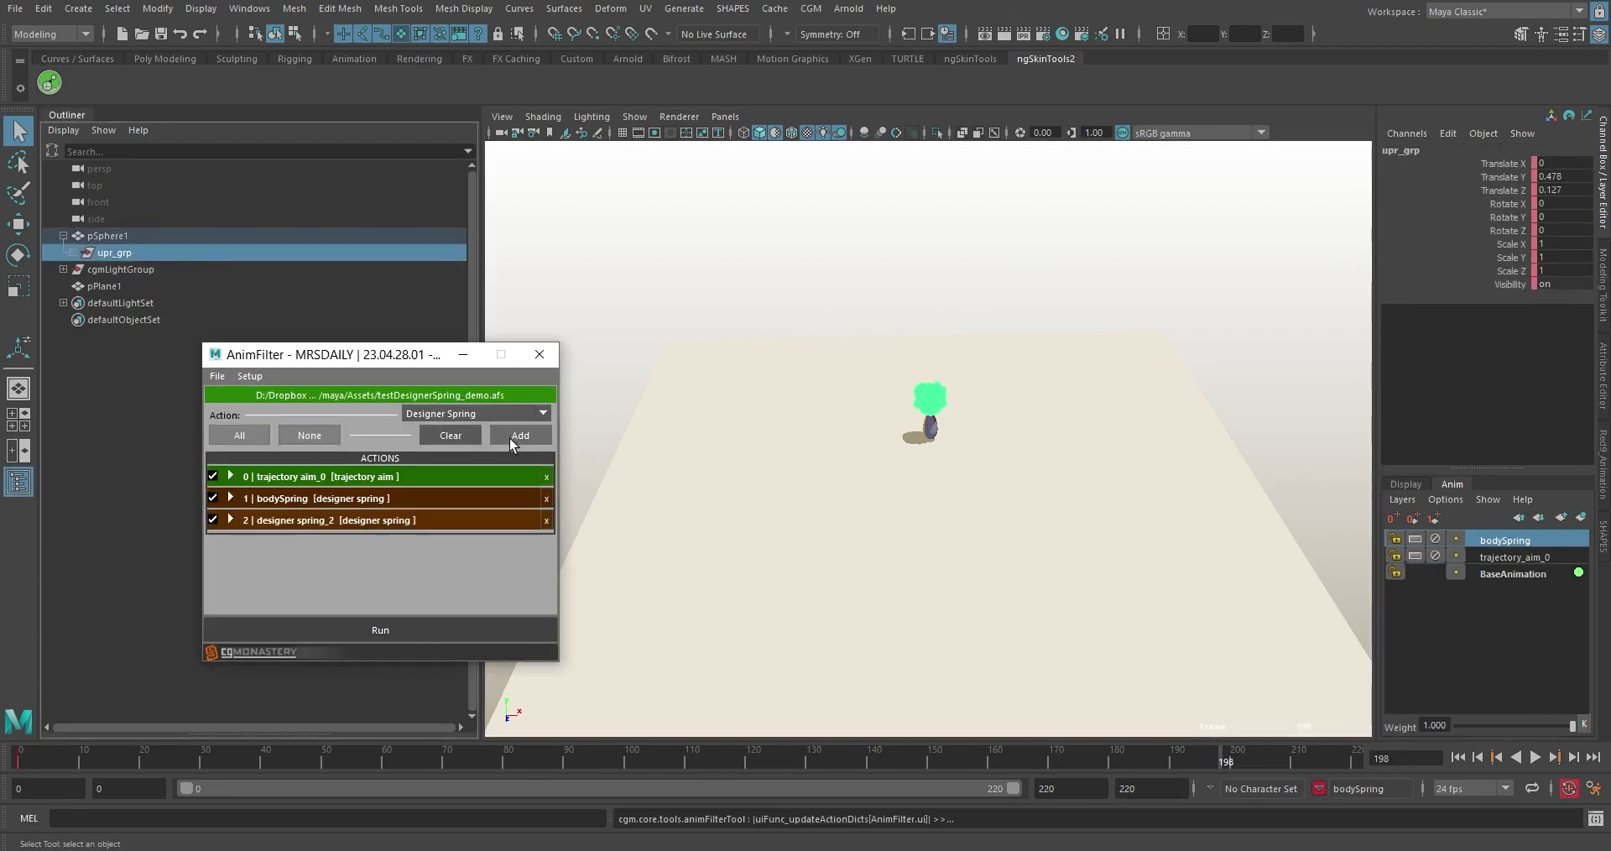
Rename the new designer spring action to headSpring.
right_click(307, 522)
left_click(351, 536)
type("headSpring")
key("Return")
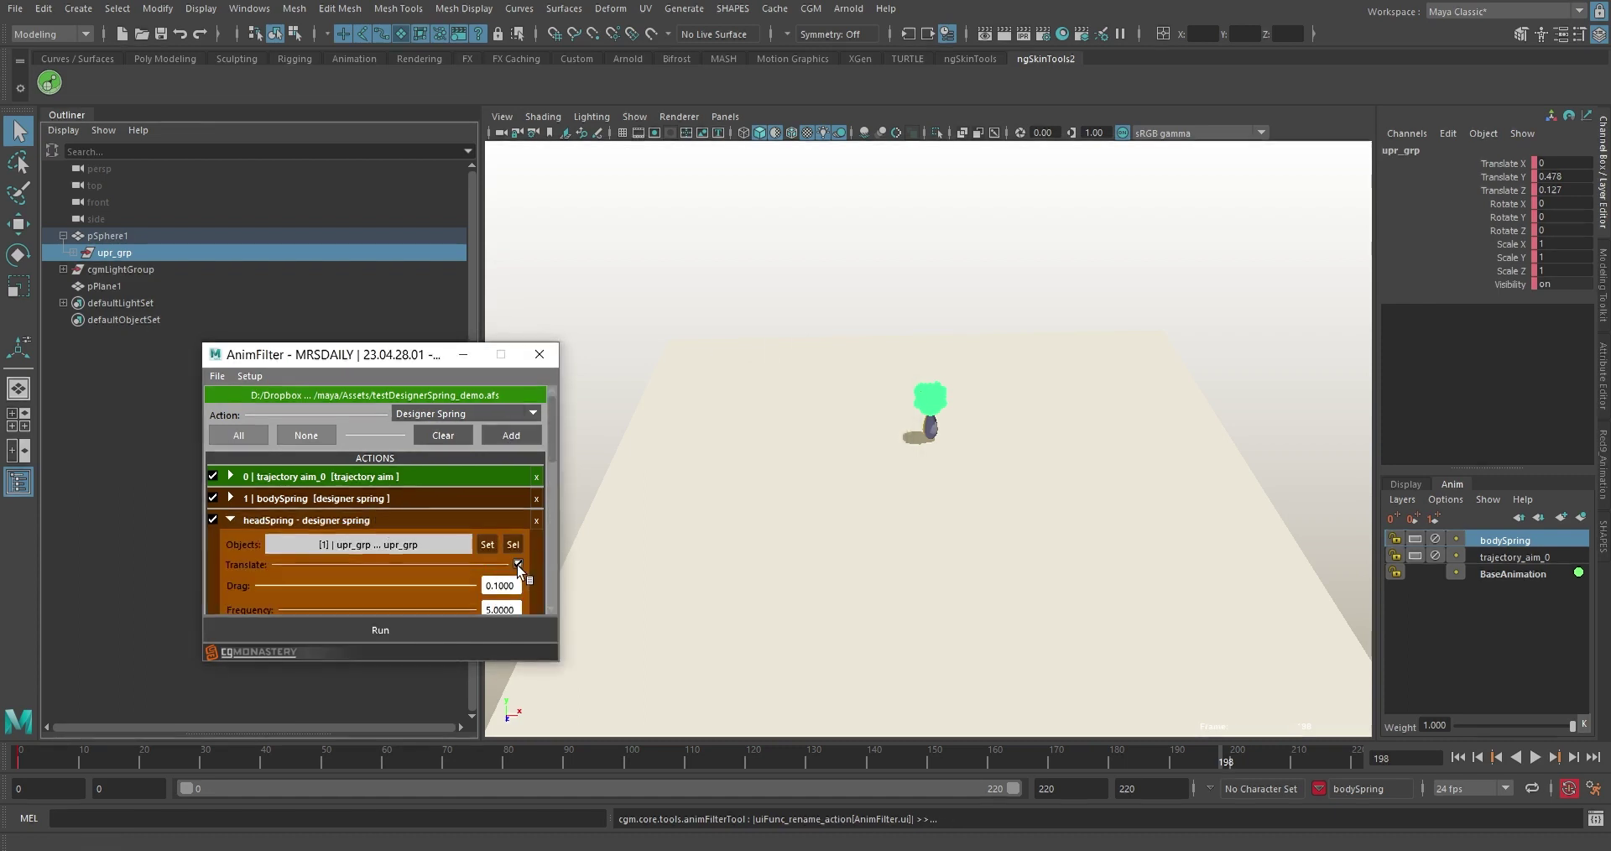
Turn off Translate for headSpring, have its object scale guessed automatically, and set its Angular Frequency to 5.
left_click_drag(551, 455, 430, 545)
left_click(502, 547)
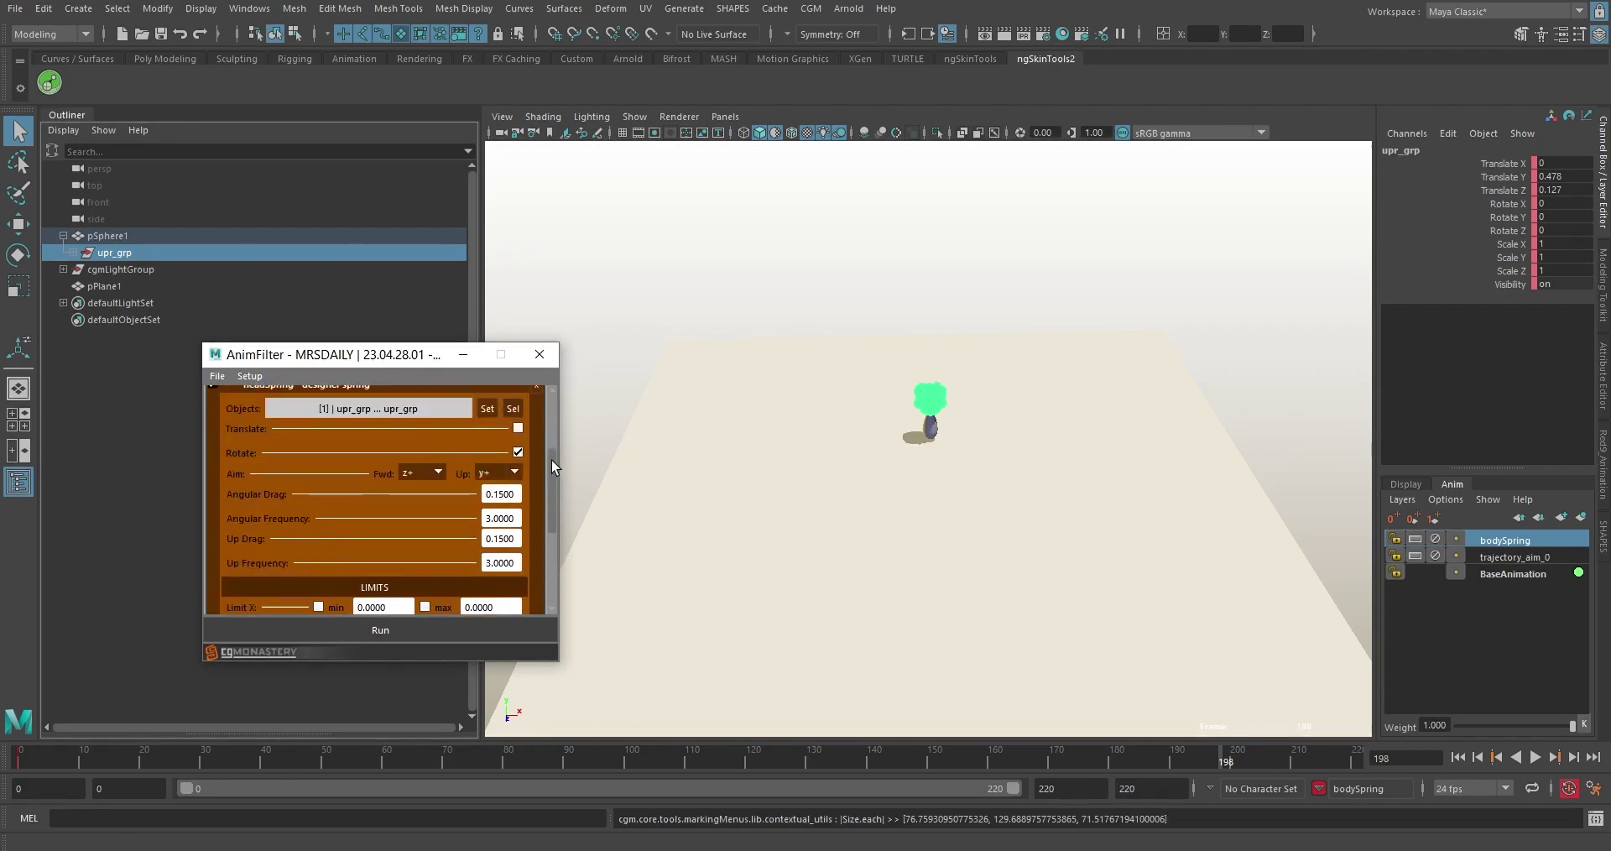
left_click_drag(552, 461, 551, 489)
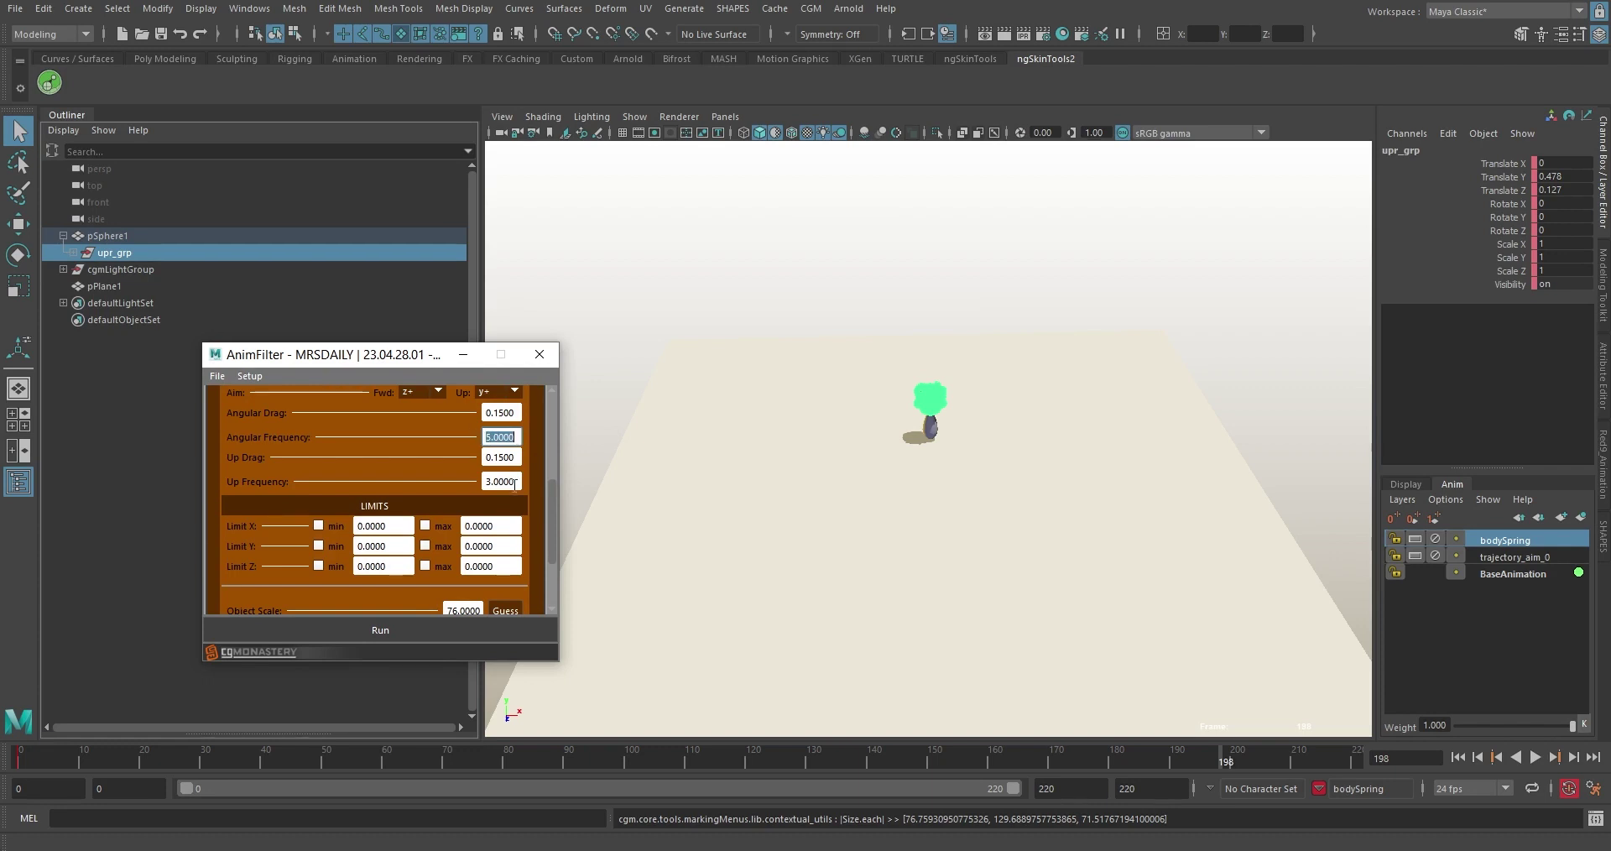
left_click_drag(550, 506, 550, 419)
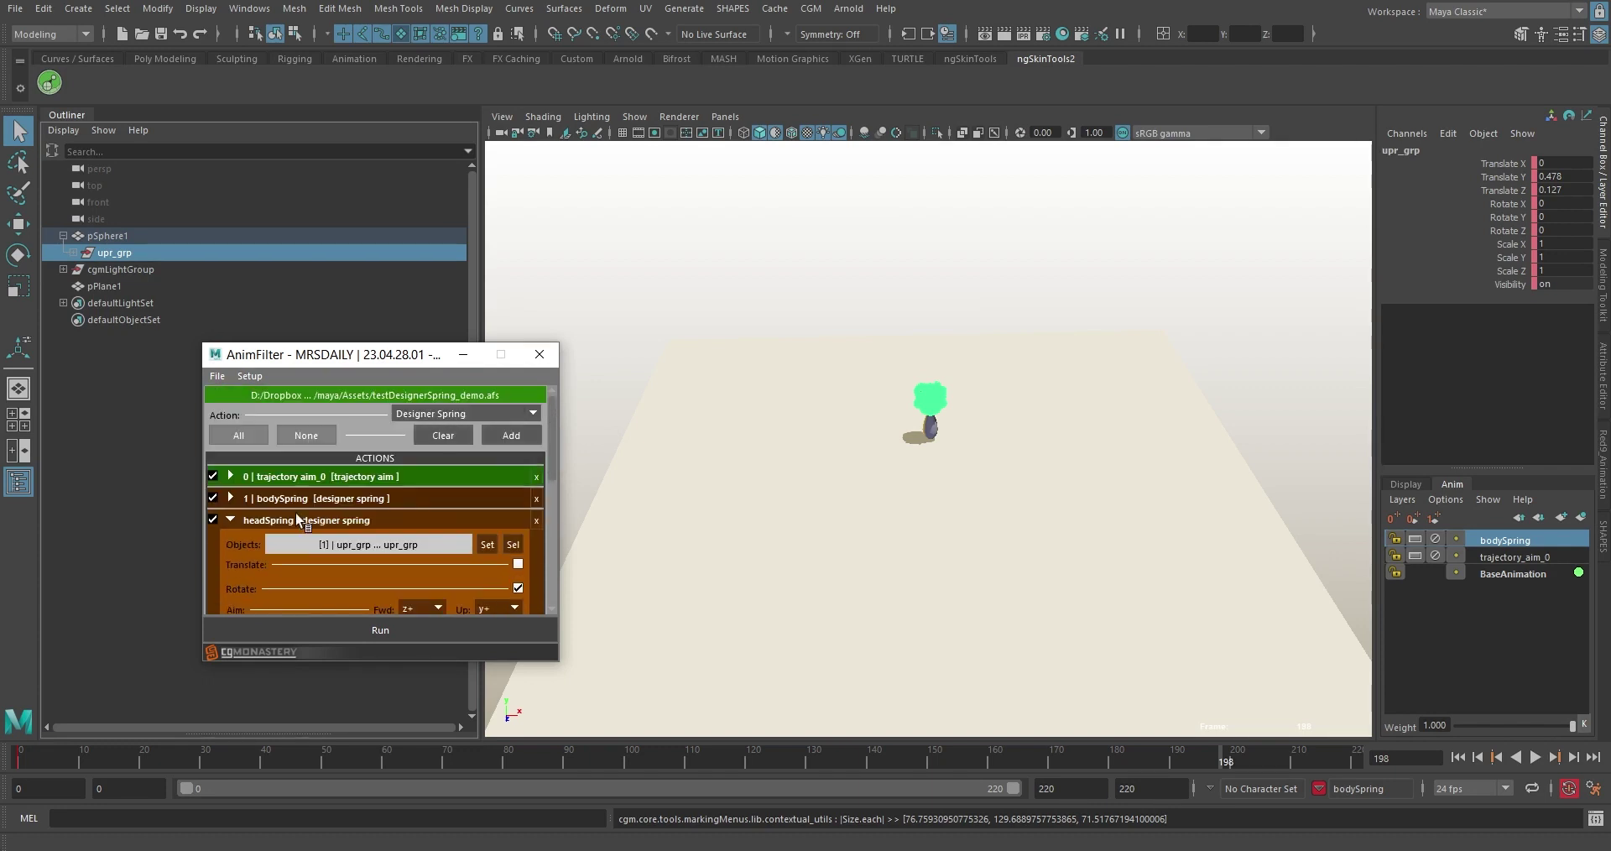
Run only the headSpring action on upr_grp and clear the selection.
right_click(300, 518)
left_click(352, 705)
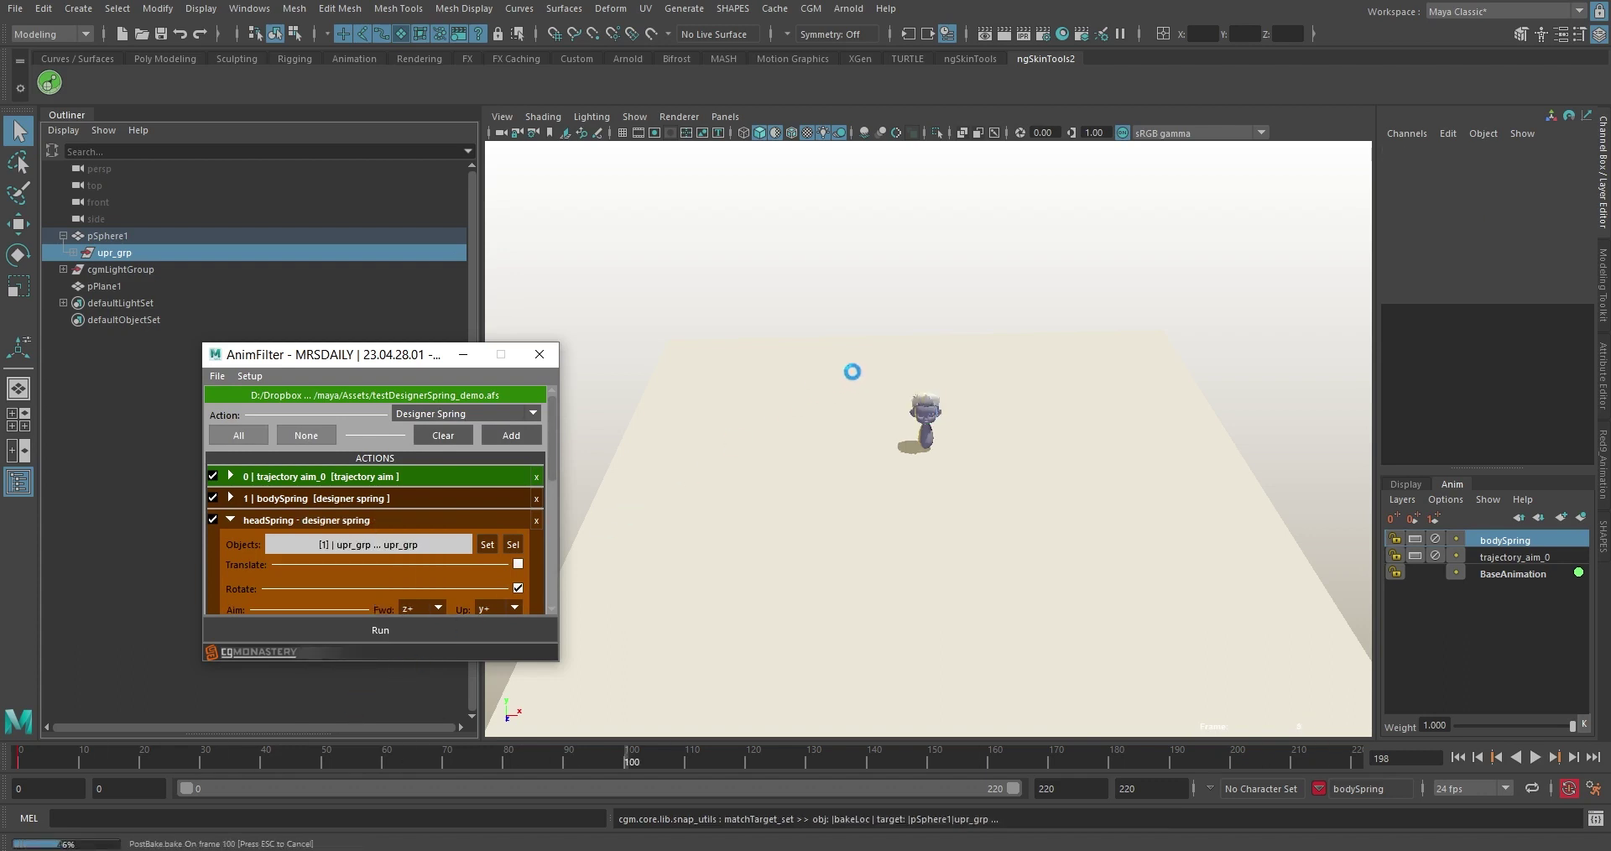
left_click(913, 261)
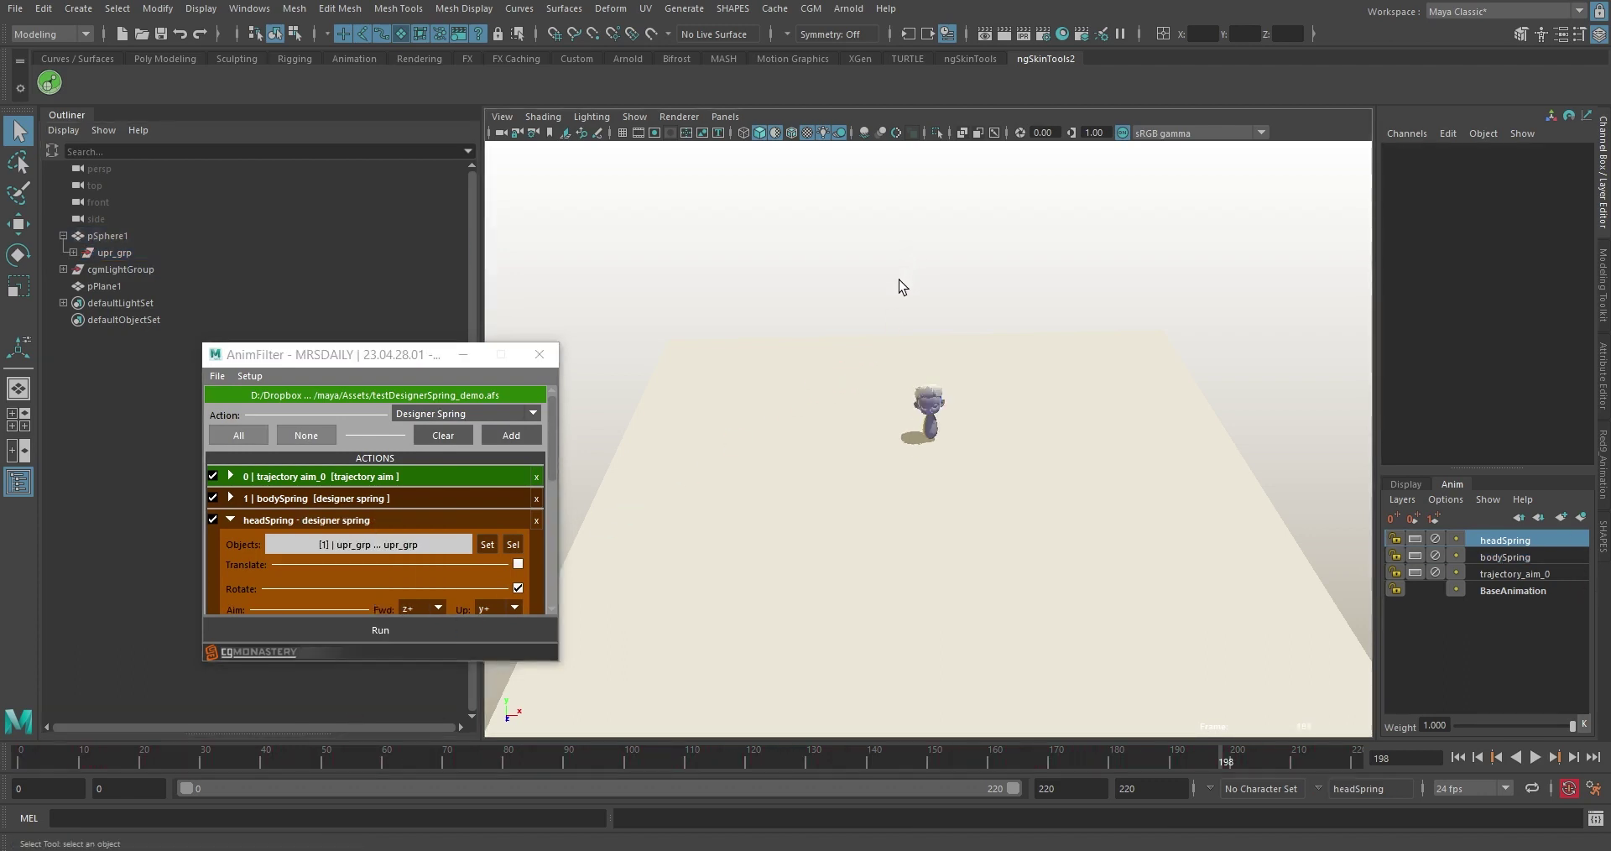
Play back the animation with the head spring applied, inspecting the motion from several angles before stopping playback.
left_click(1535, 757)
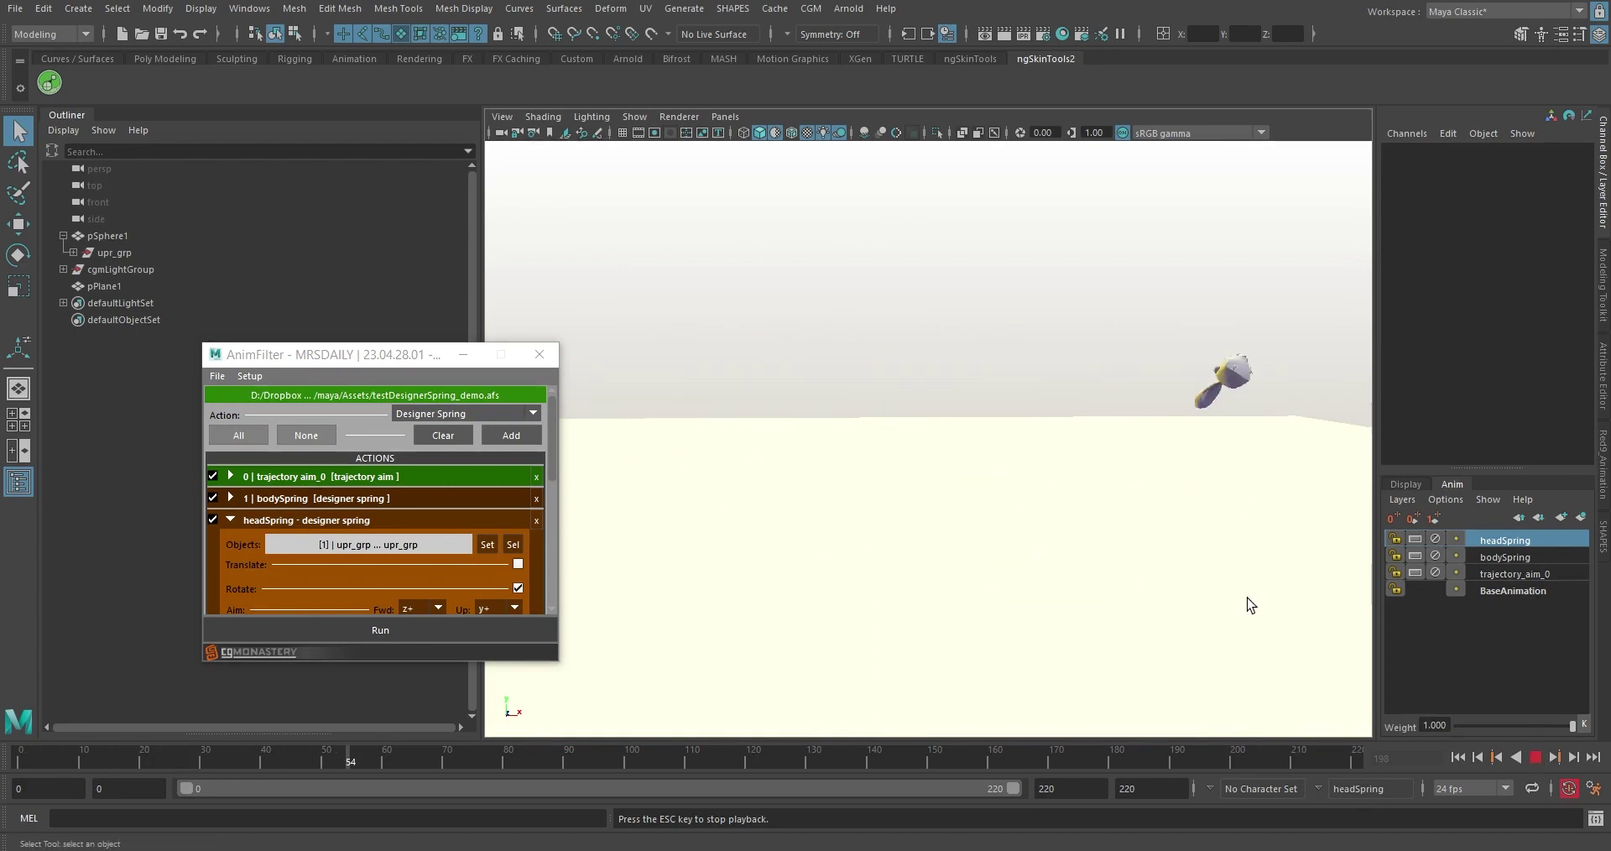
right_click_drag(1245, 601, 1091, 561, "alt")
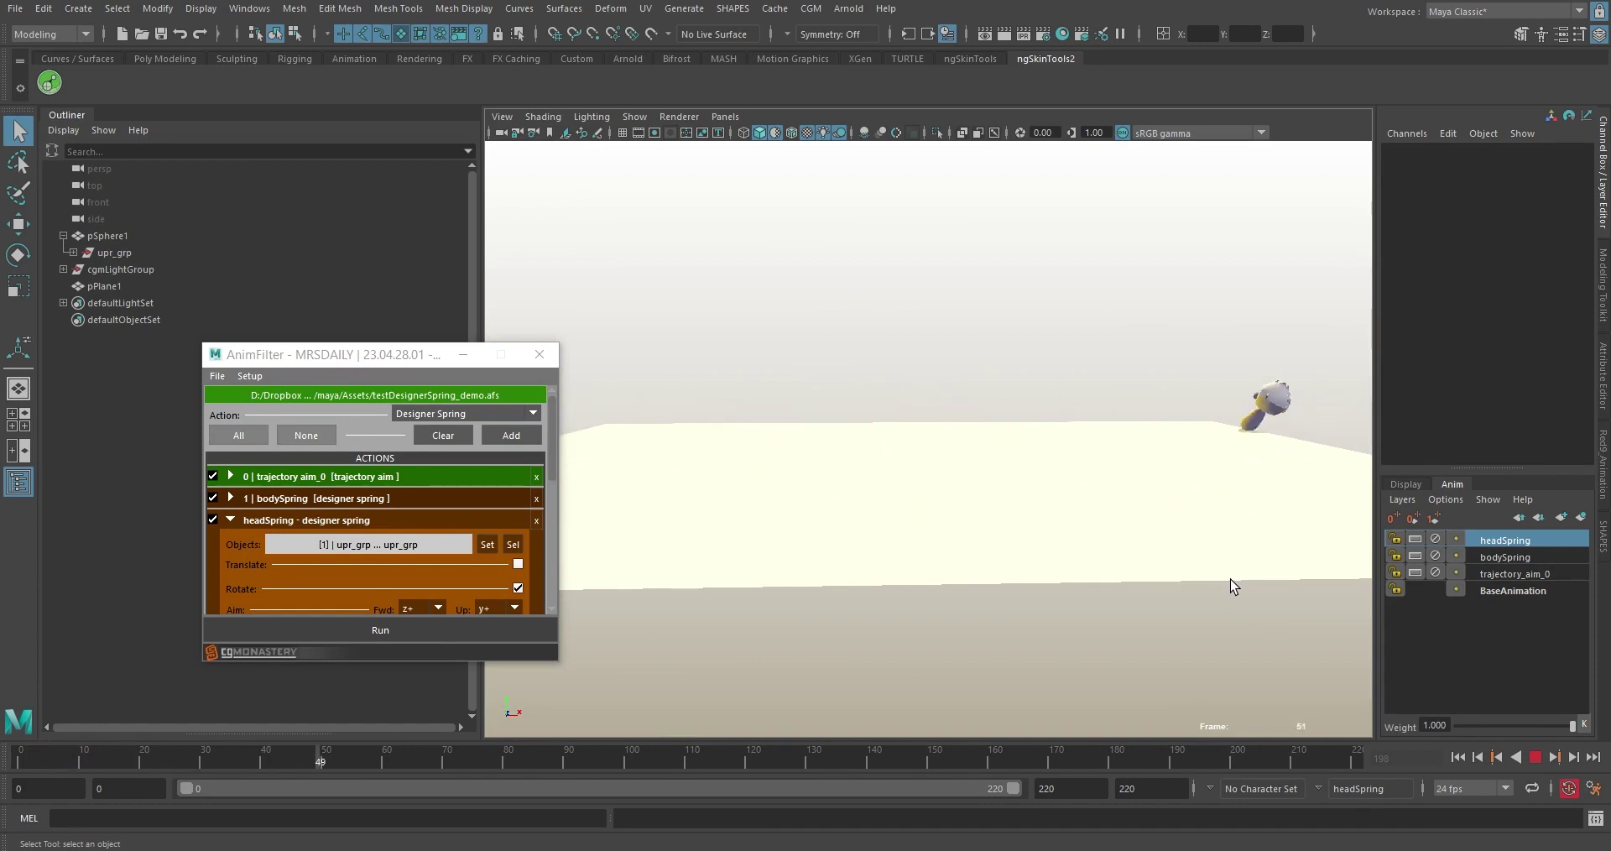
left_click_drag(1230, 586, 1174, 569, "alt")
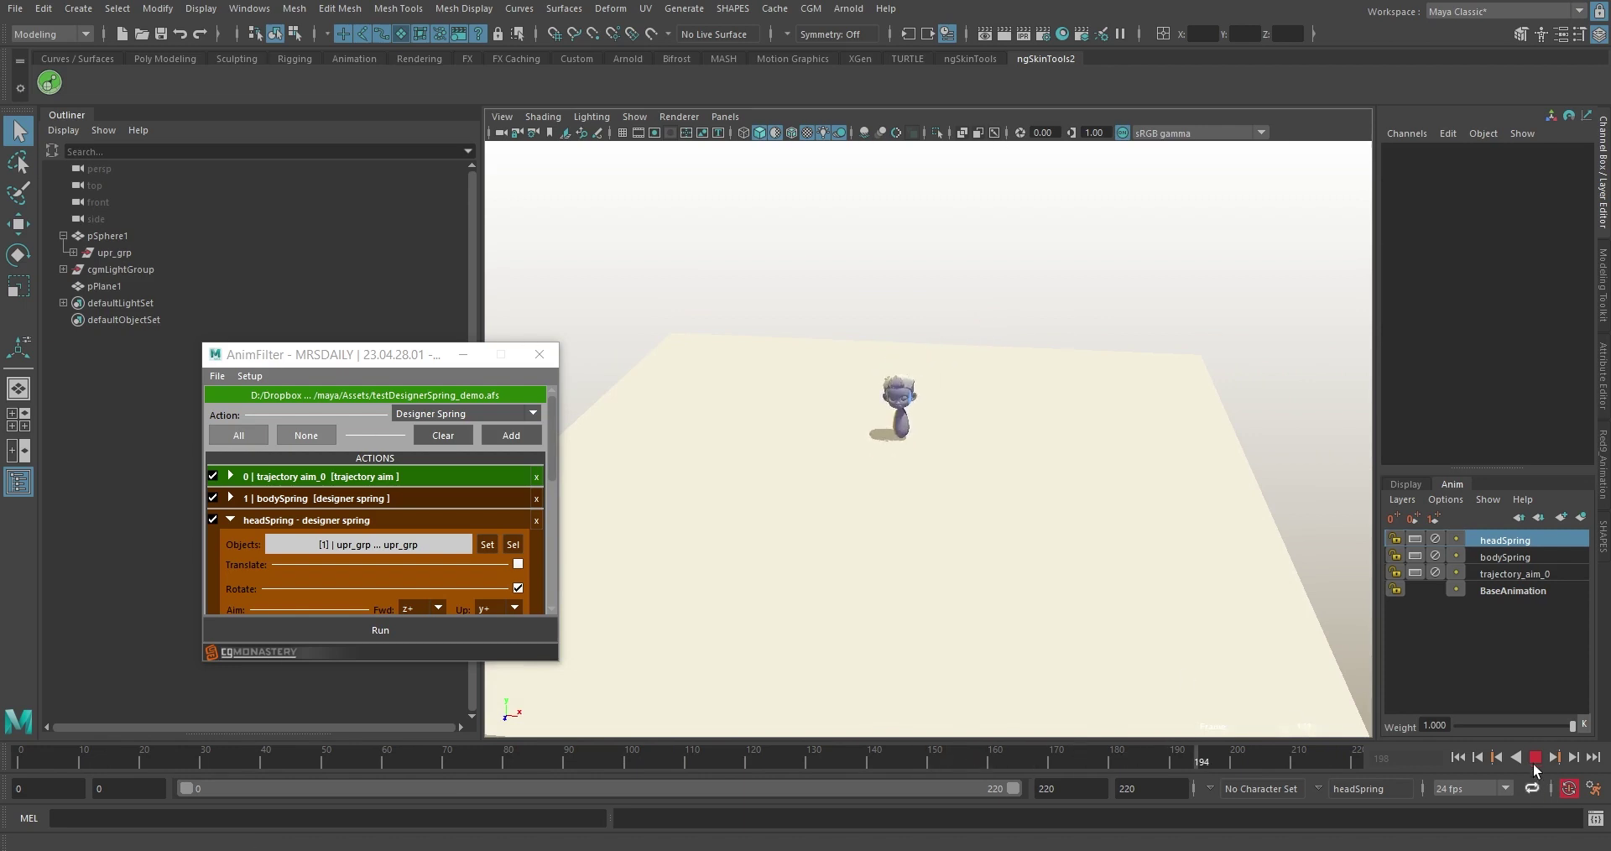
left_click(1535, 757)
Mute and unmute the headSpring animation layer, comparing the pose with and without it at different frames, including 122.
left_click(1436, 537)
left_click(1435, 537)
left_click_drag(916, 765, 759, 764)
left_click(1436, 534)
left_click(1437, 535)
Mute and unmute the bodySpring animation layer at frame 122 and test its weight, leaving it at 1.000.
scroll(1295, 579, "up", 3)
left_click_drag(1295, 579, 1233, 524, "alt")
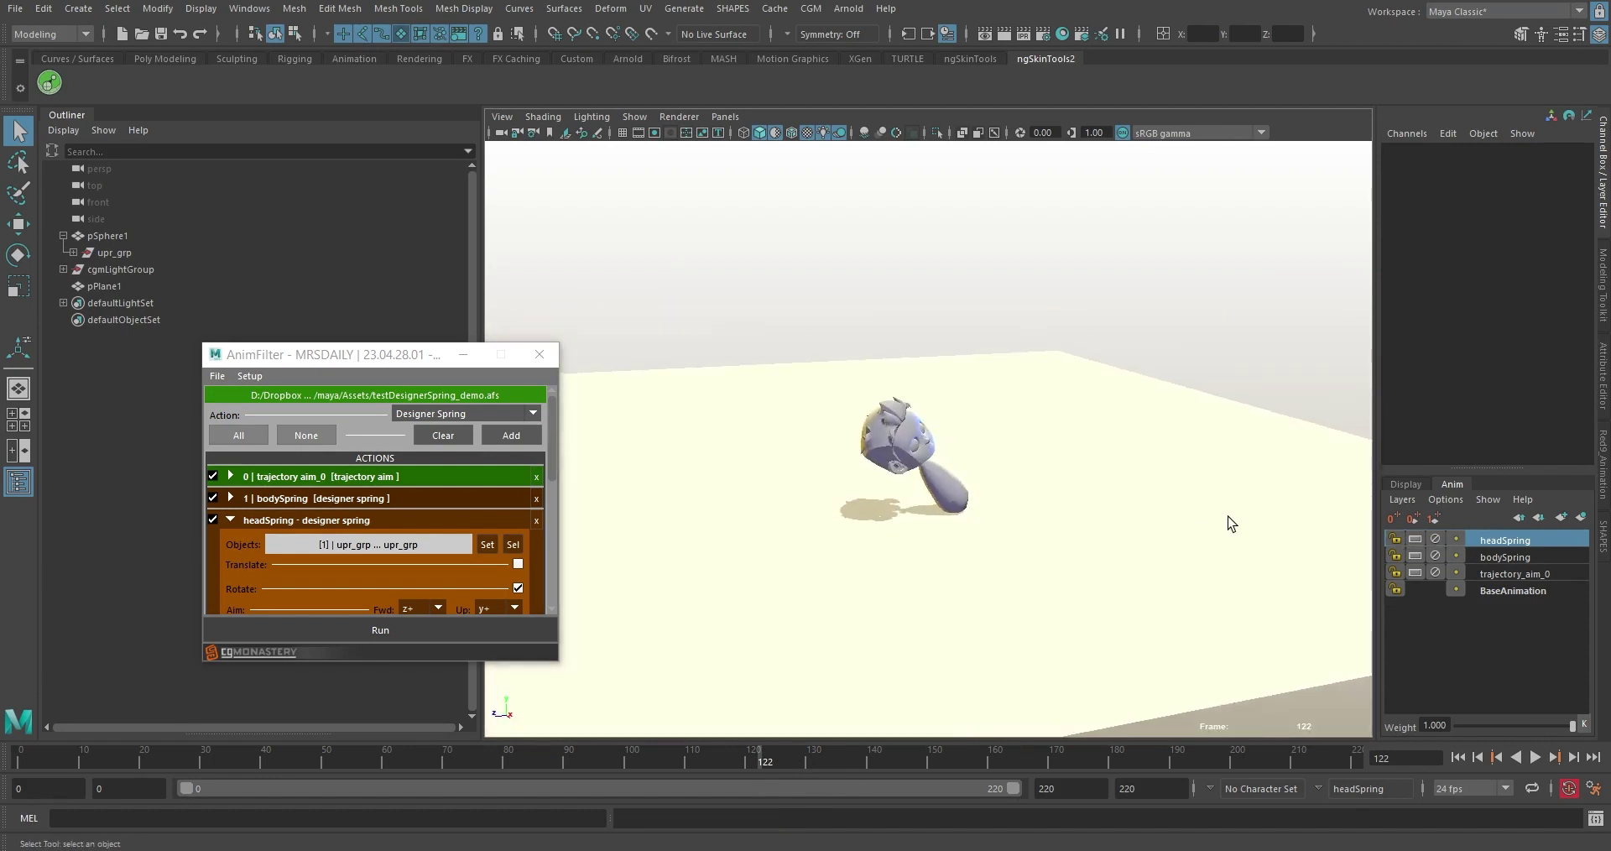
left_click(1435, 556)
left_click(1437, 555)
mouse_move(1573, 725)
left_mouse_down()
mouse_move(1504, 724)
mouse_move(1575, 727)
left_mouse_up()
Return the timeline to frame 0 with the whole character in view.
scroll(1108, 510, "down", 3)
mouse_move(1108, 510)
left_mouse_down("alt")
mouse_move(1179, 506)
mouse_move(1116, 537)
left_mouse_up("alt")
left_click_drag(592, 756, 18, 753)
left_click_drag(955, 506, 961, 544, "alt")
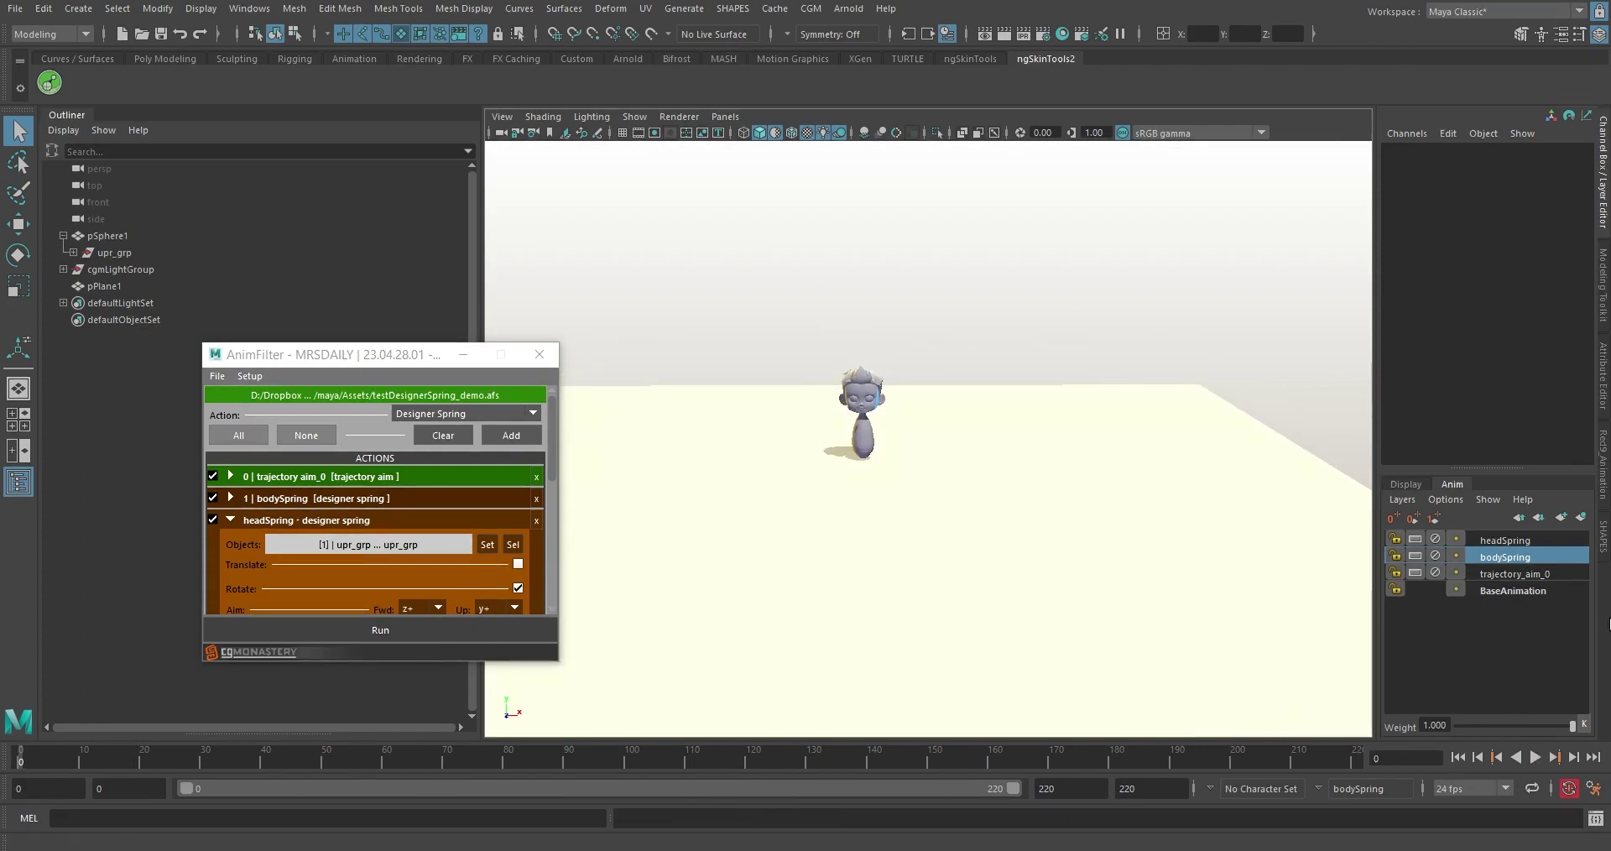